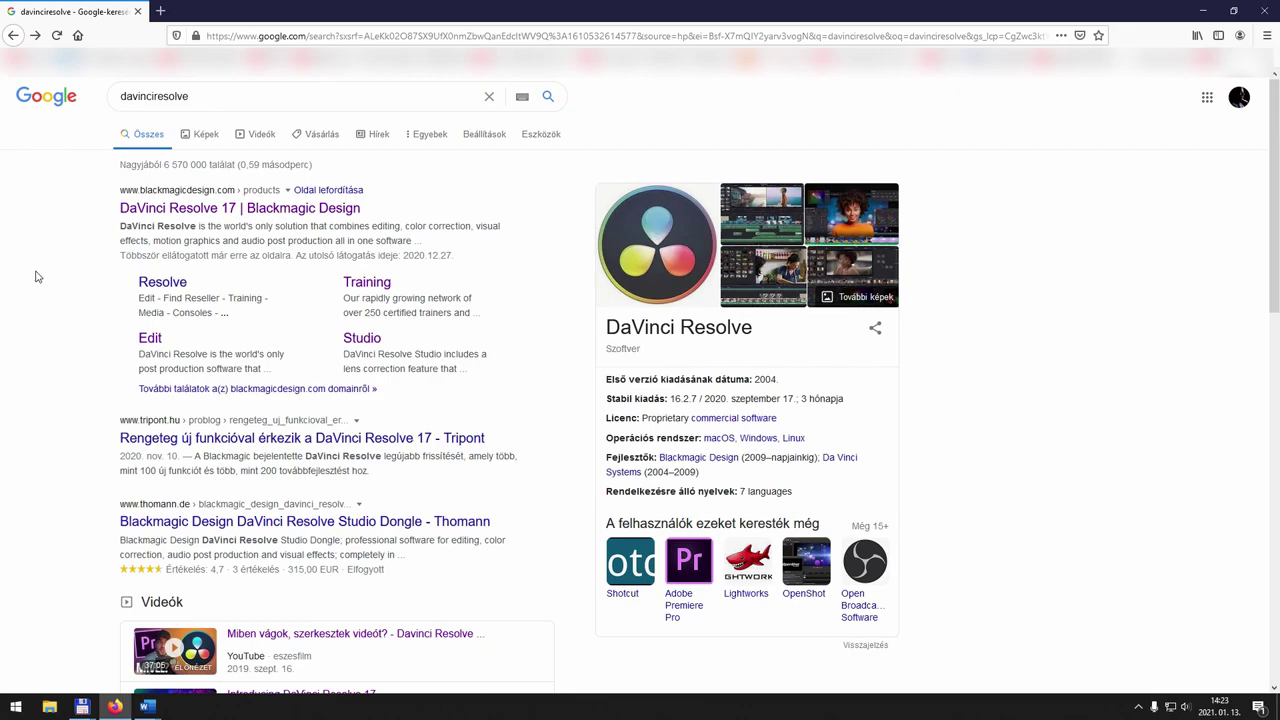
# Go to the 'DaVinci Resolve 17 | Blackmagic Design' search result and scroll down its product page
pyautogui.click(207, 209)
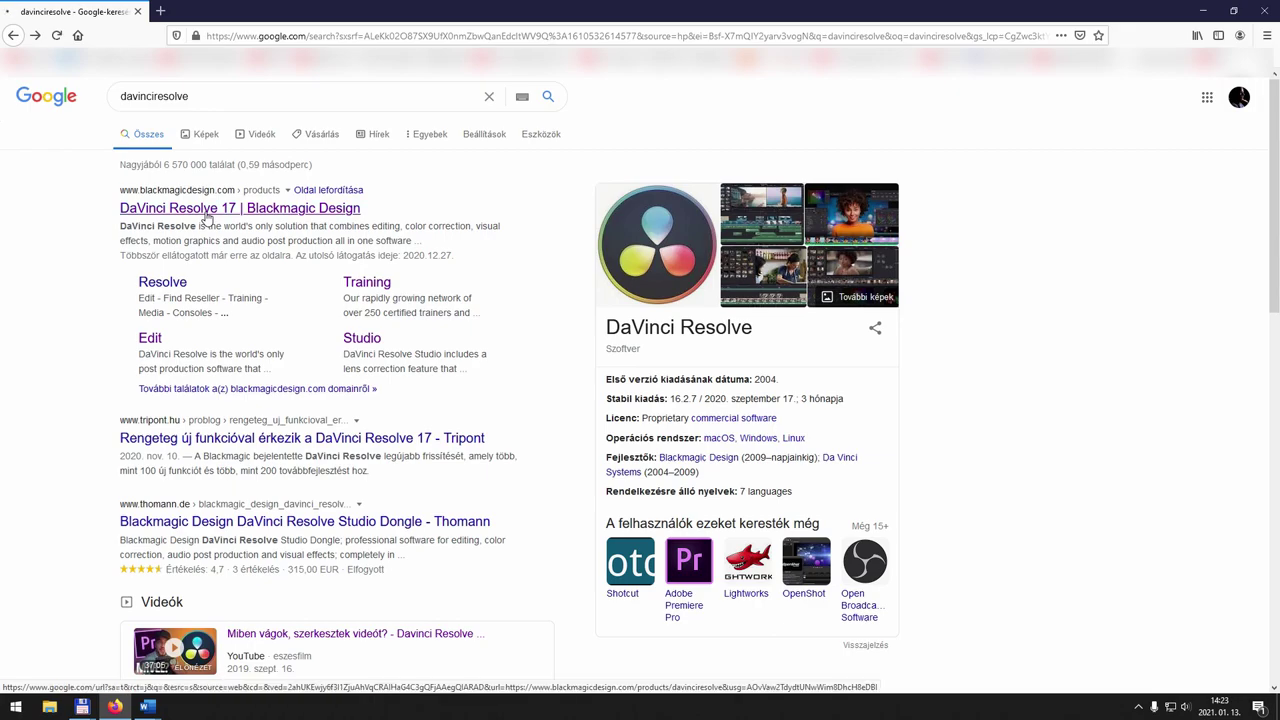
pyautogui.scroll(-4, 81, 233)
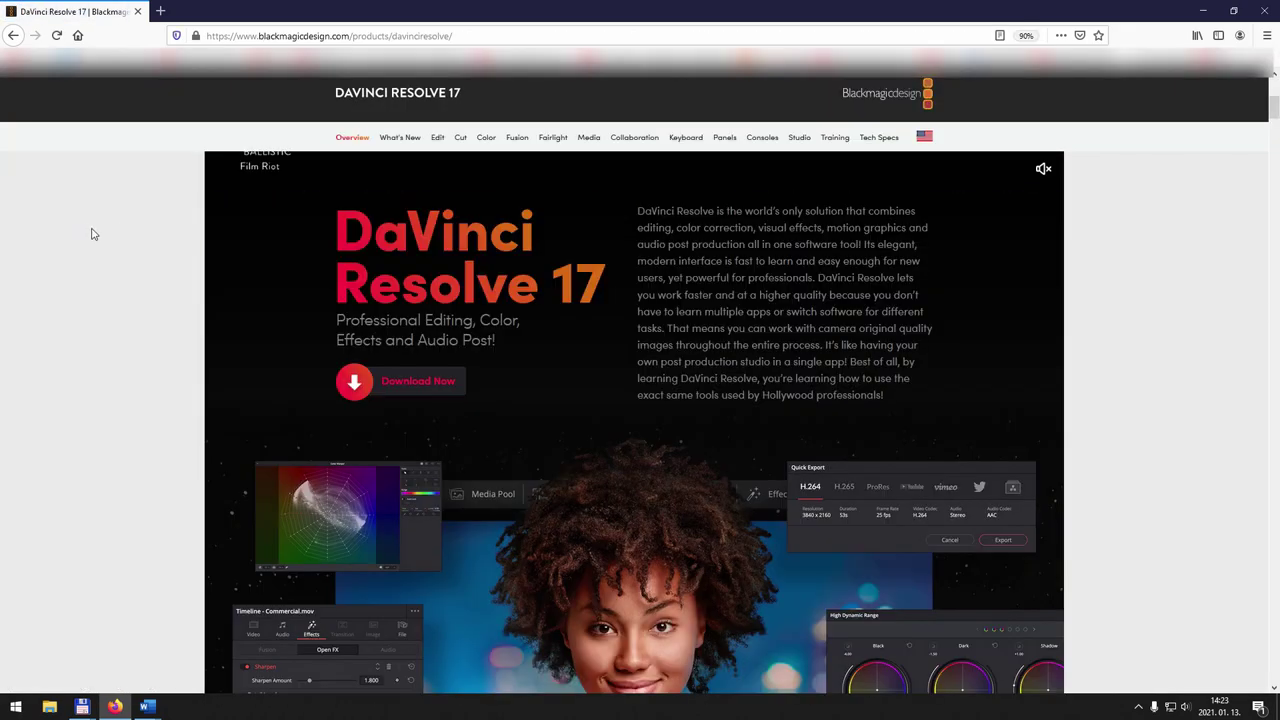
# From Download Now, request the free DaVinci Resolve 17 Beta for Windows
pyautogui.click(407, 384)
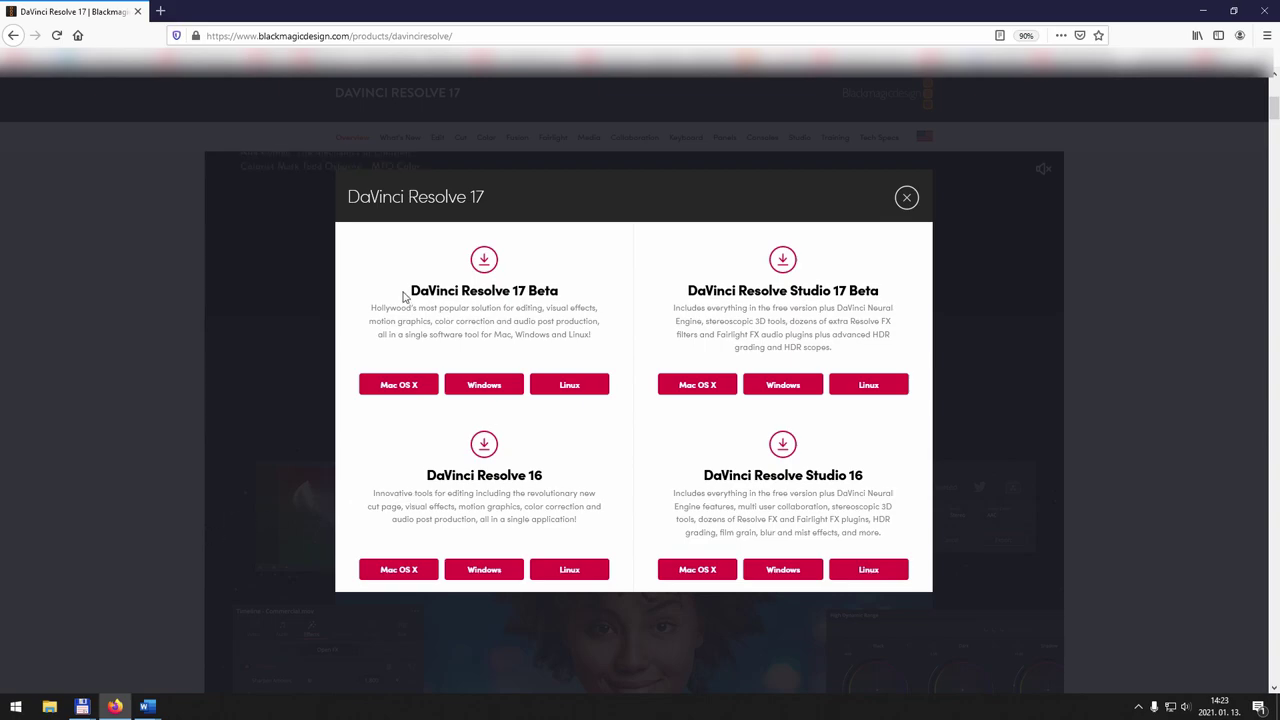
pyautogui.moveTo(412, 289); pyautogui.dragTo(561, 293)
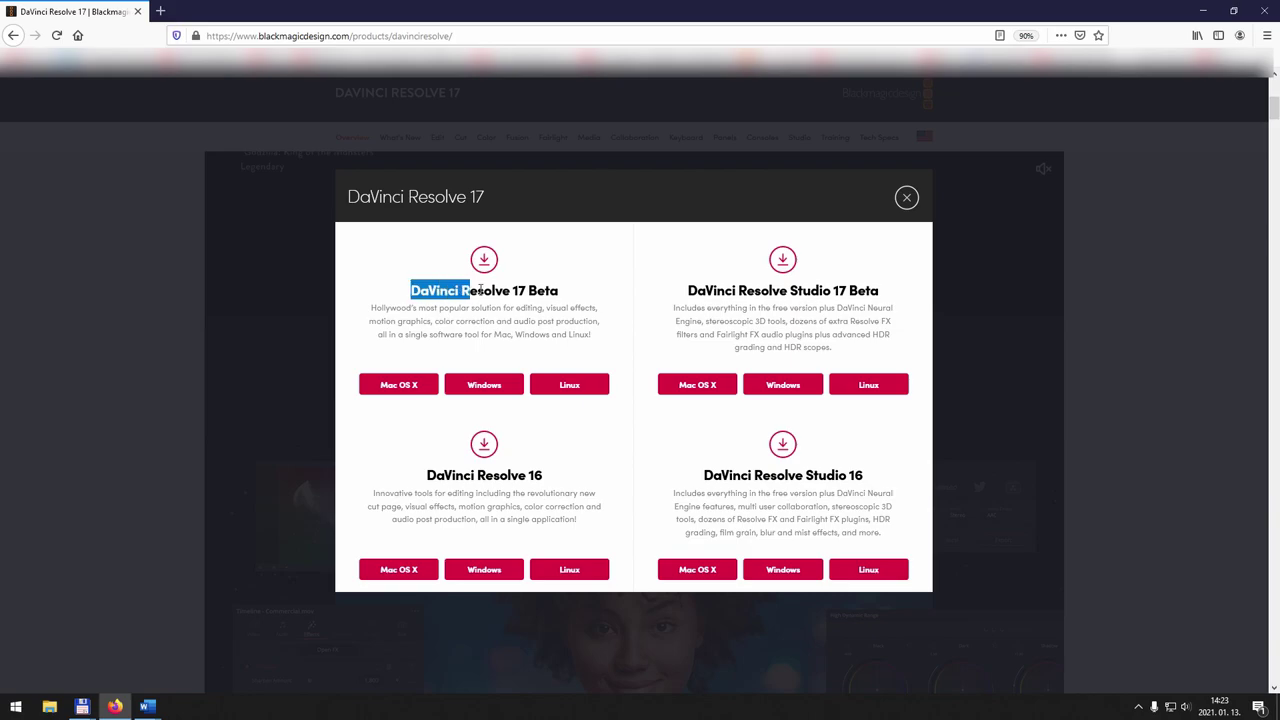
pyautogui.click(568, 305)
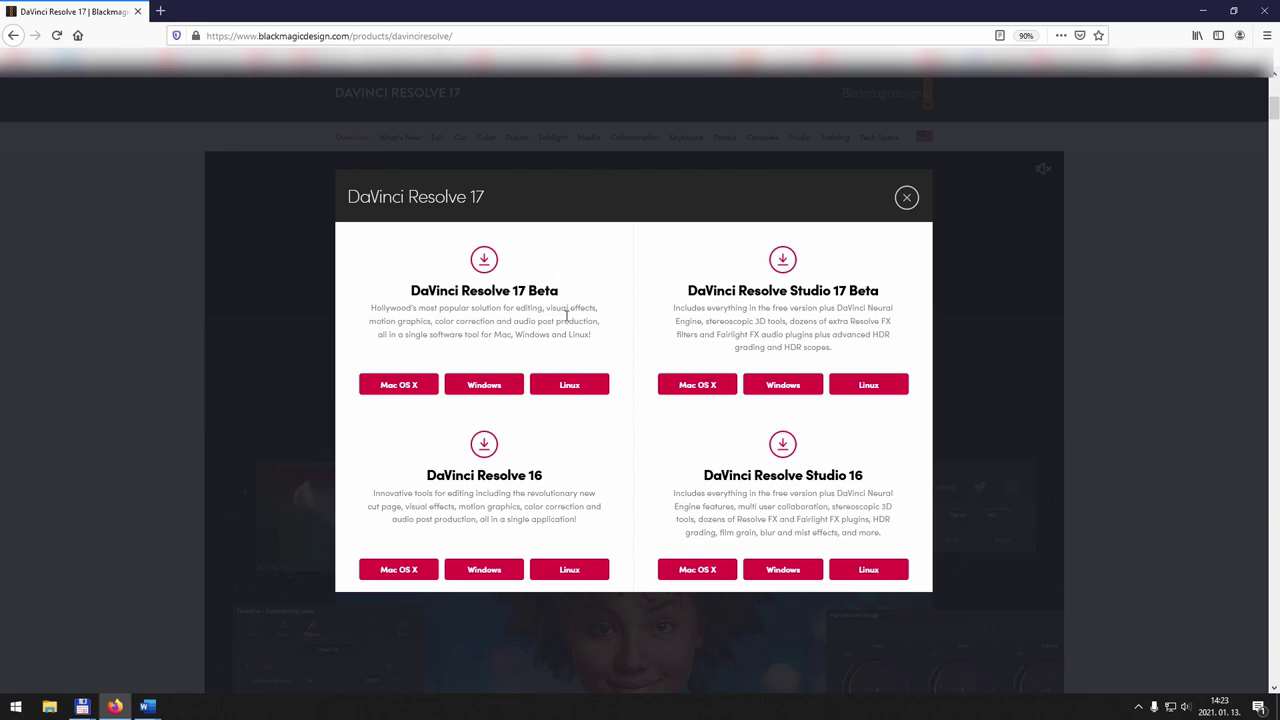
pyautogui.click(493, 390)
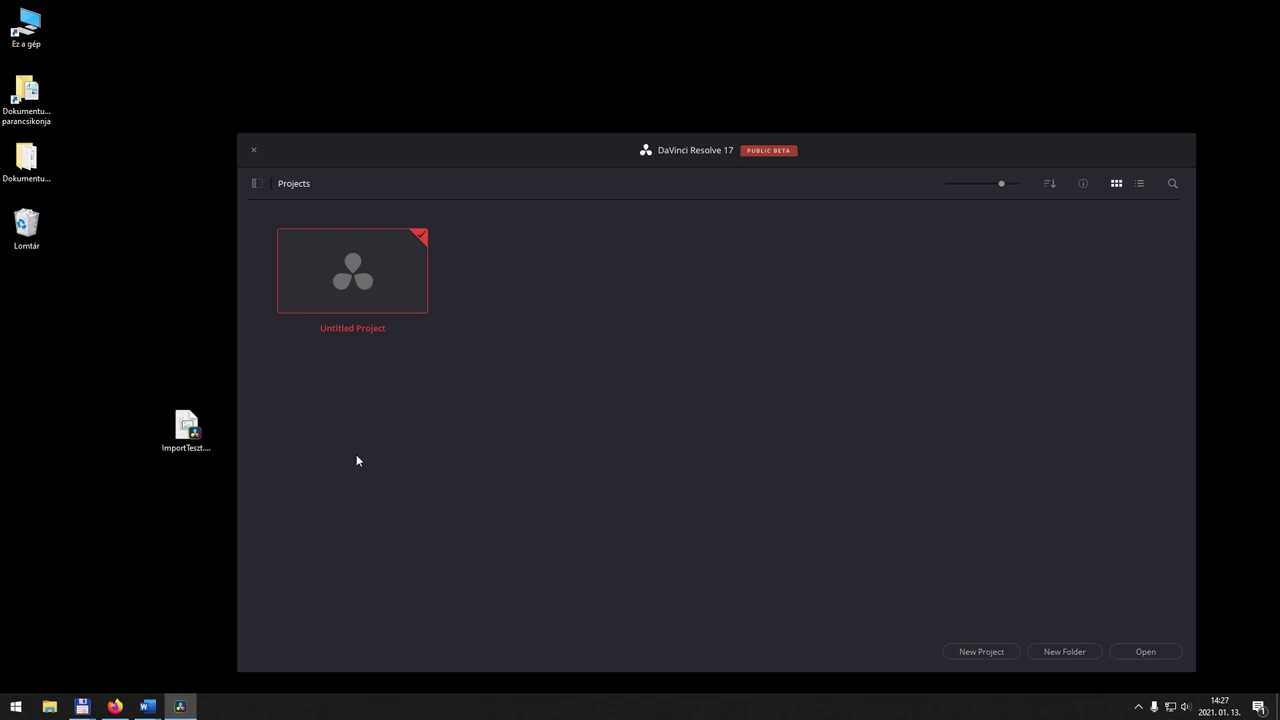
# Import ImportTeszt.drp from the Desktop into the Project Manager
pyautogui.click(190, 437)
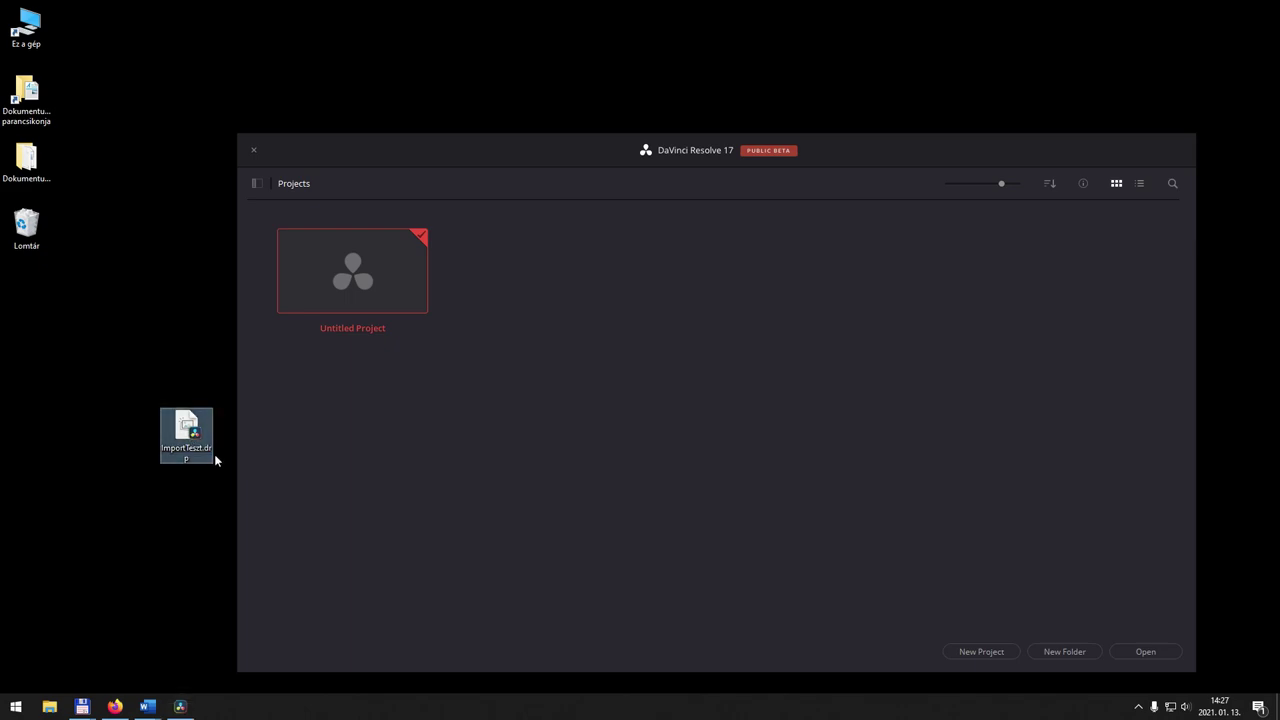
pyautogui.click(204, 543)
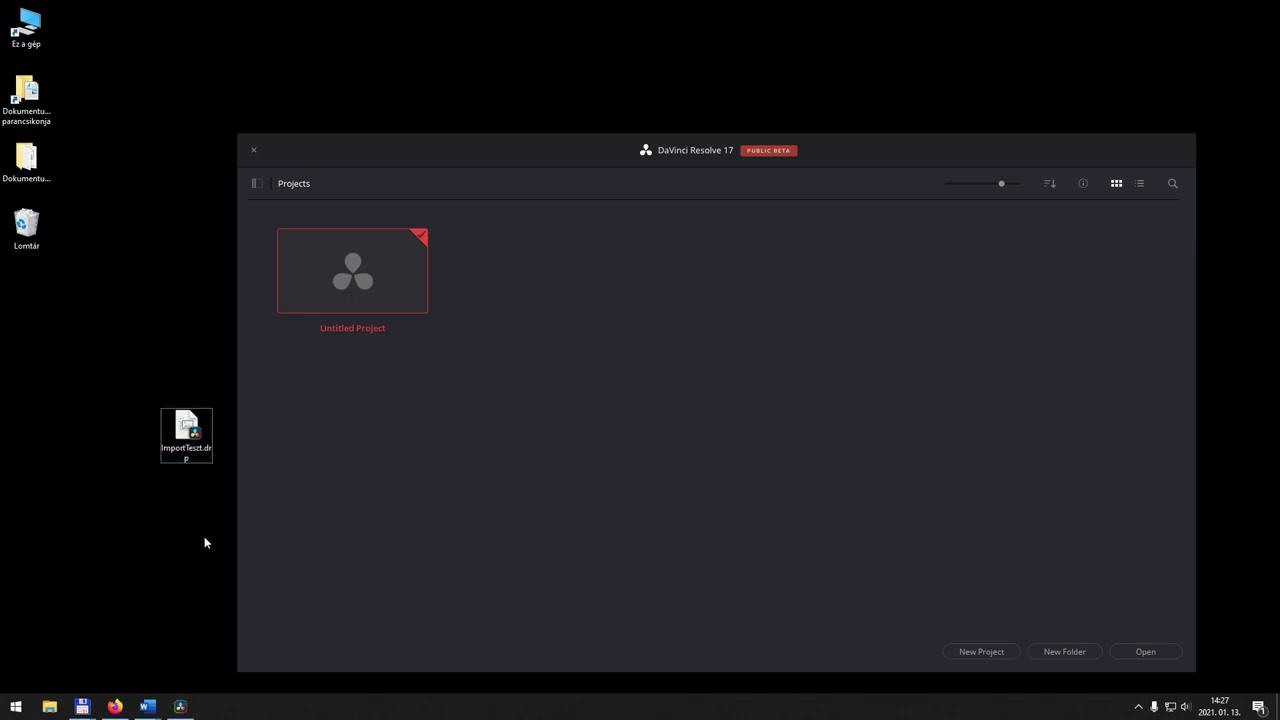
pyautogui.rightClick(566, 313)
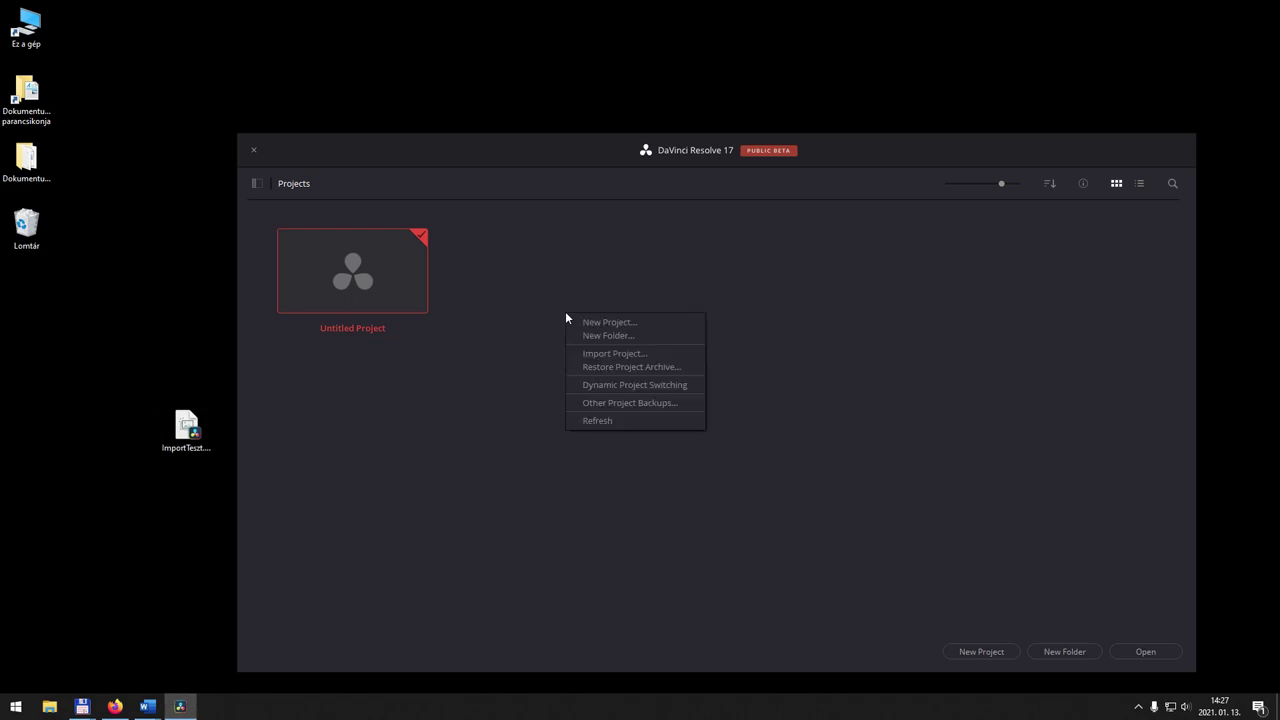
pyautogui.click(615, 353)
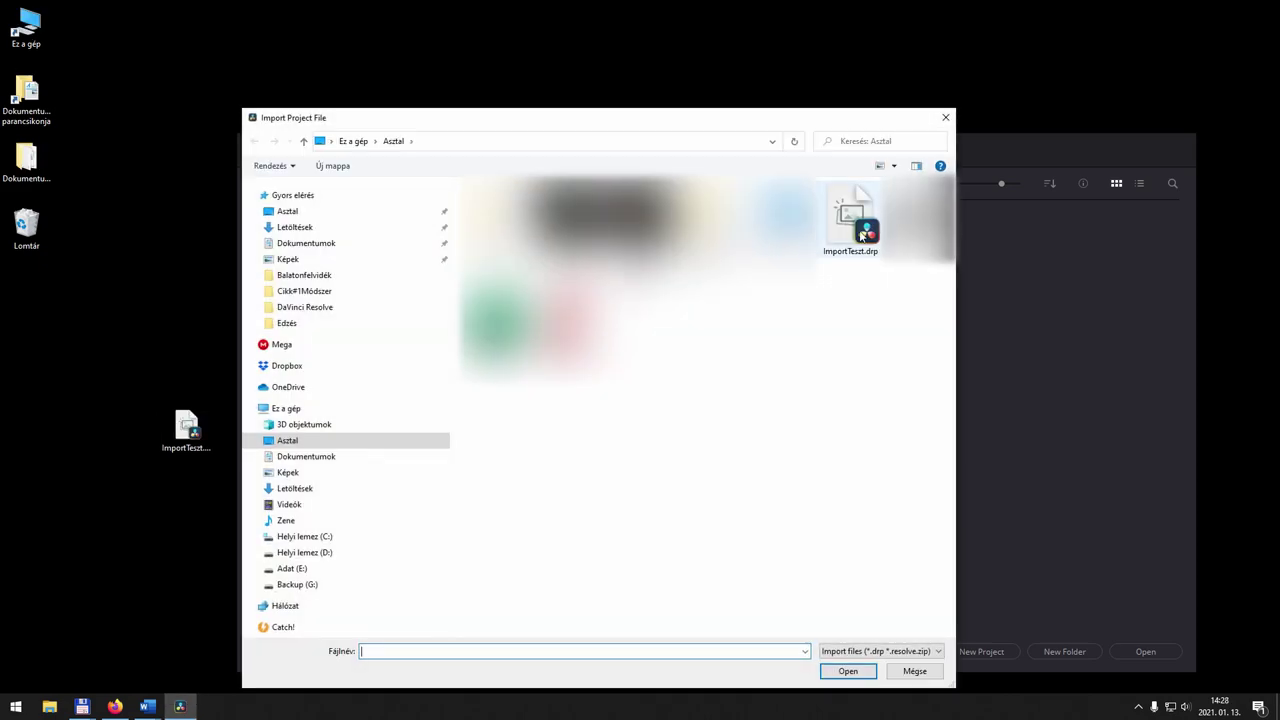
pyautogui.click(861, 235)
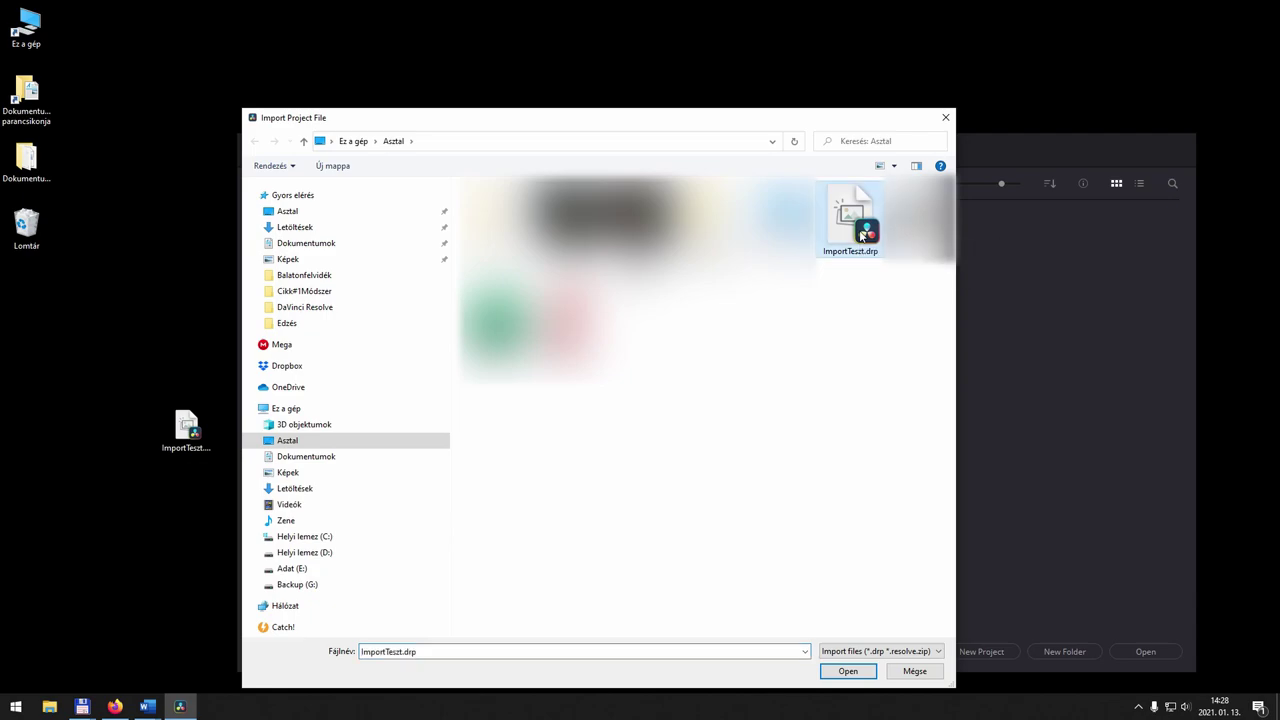
pyautogui.click(848, 671)
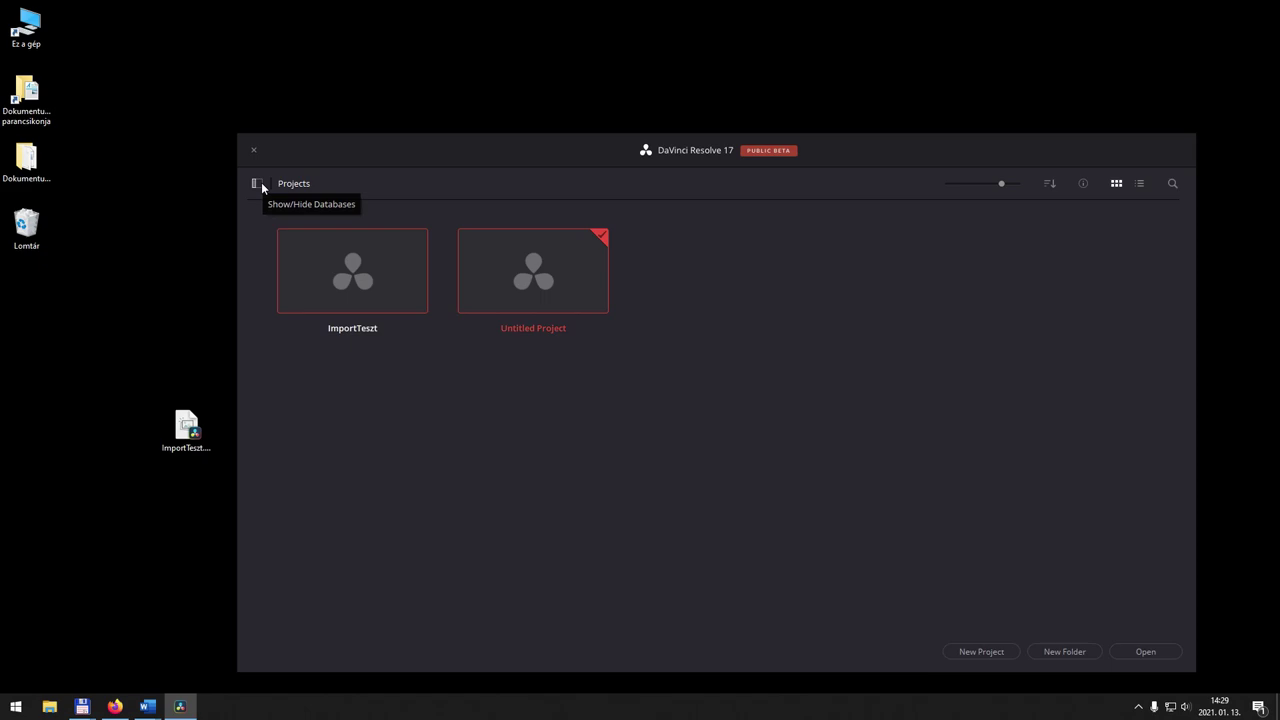
# Reveal the databases panel listing education and Local Database
pyautogui.click(261, 182)
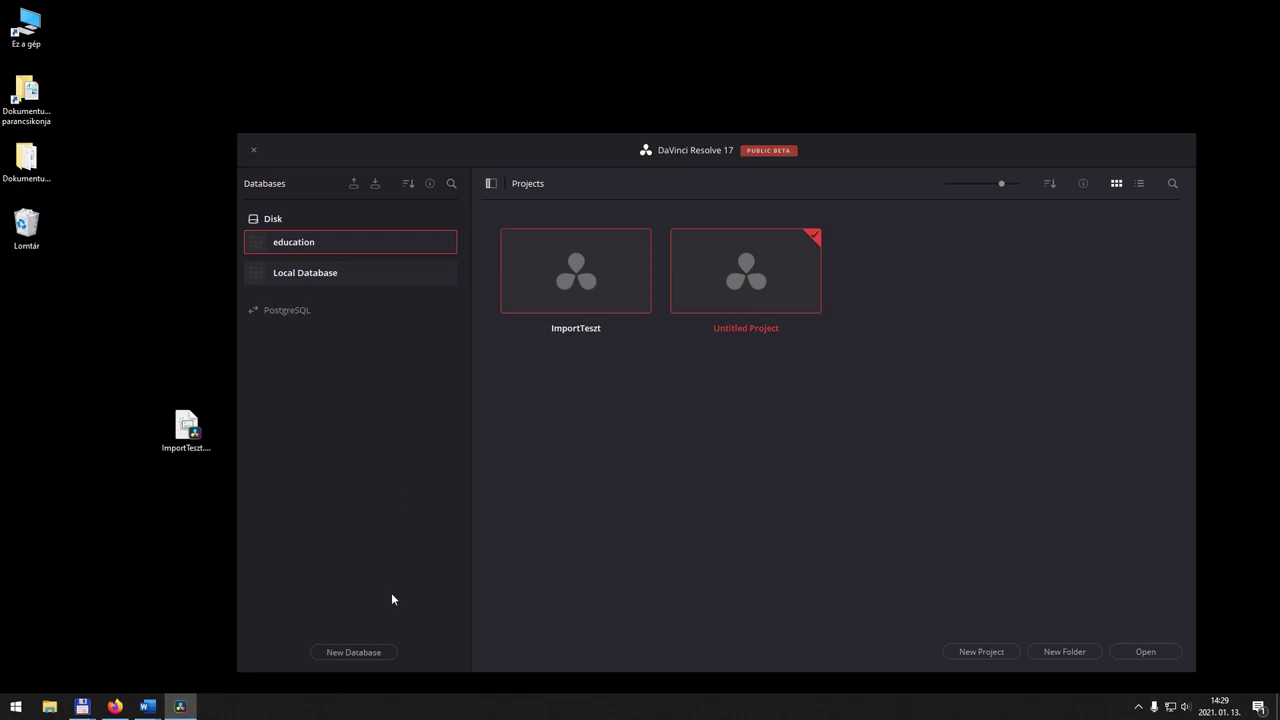
pyautogui.click(367, 652)
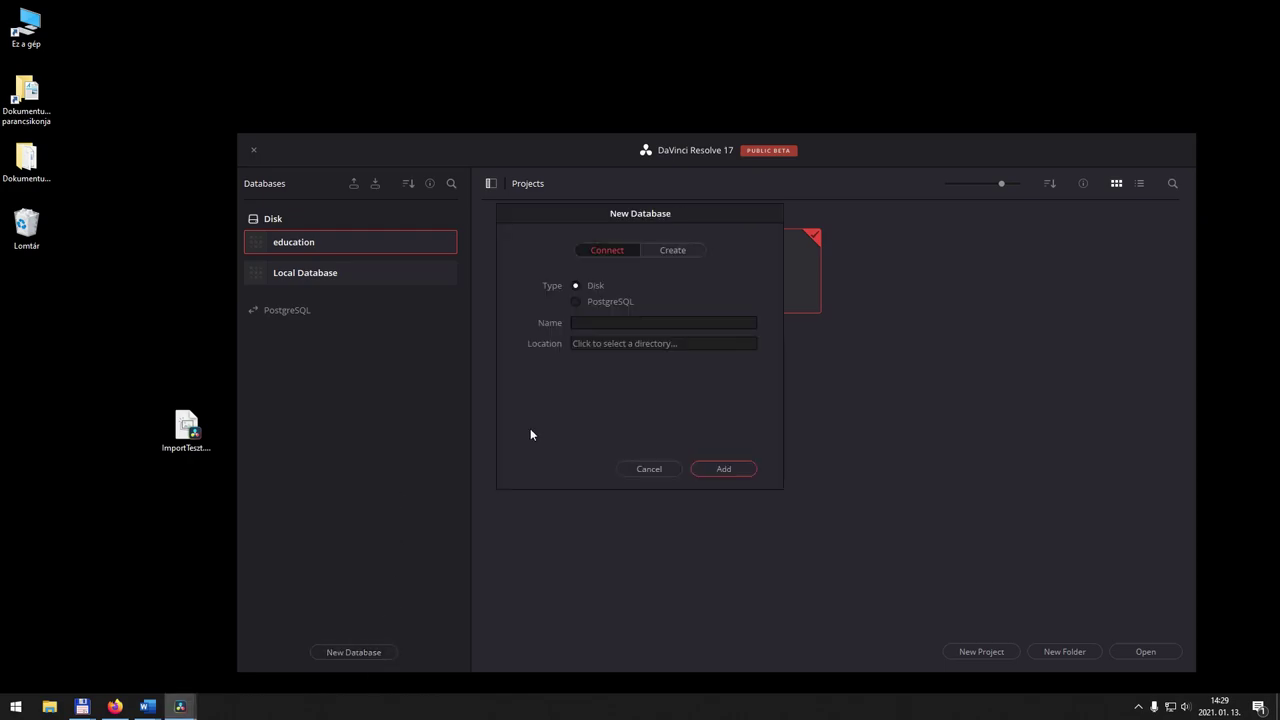
pyautogui.click(686, 252)
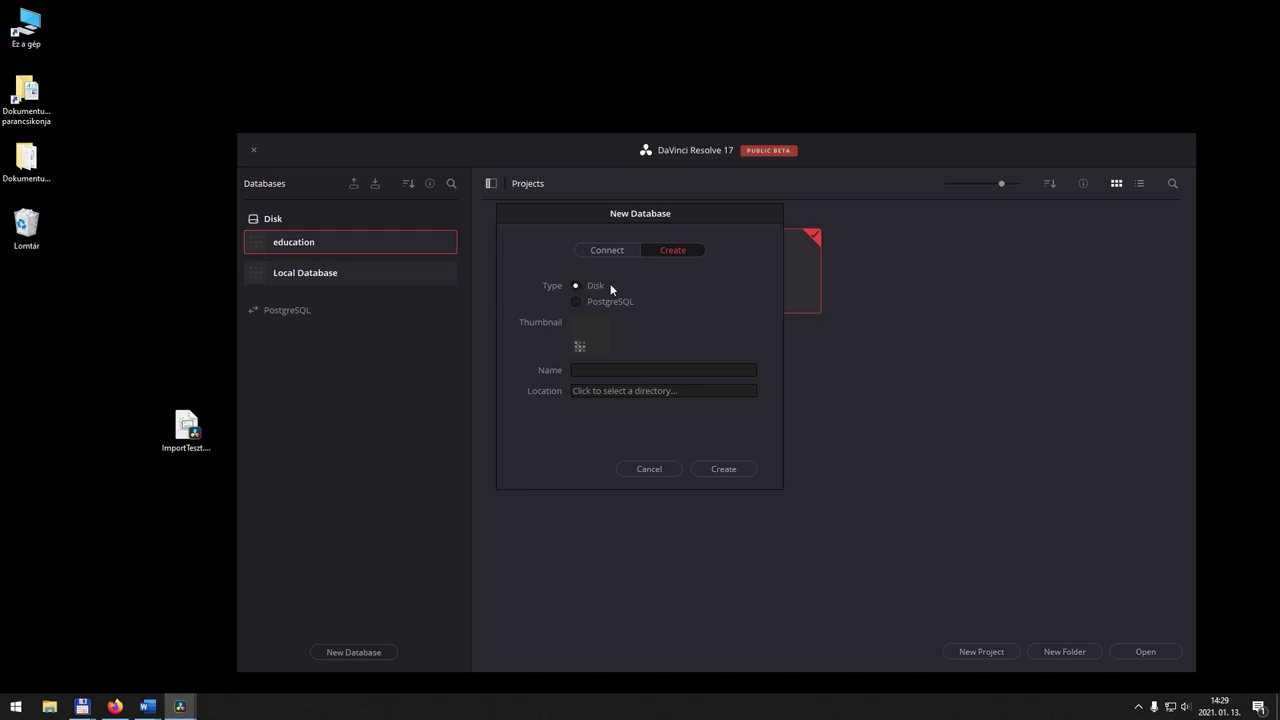
pyautogui.click(615, 372)
pyautogui.write('teszt')
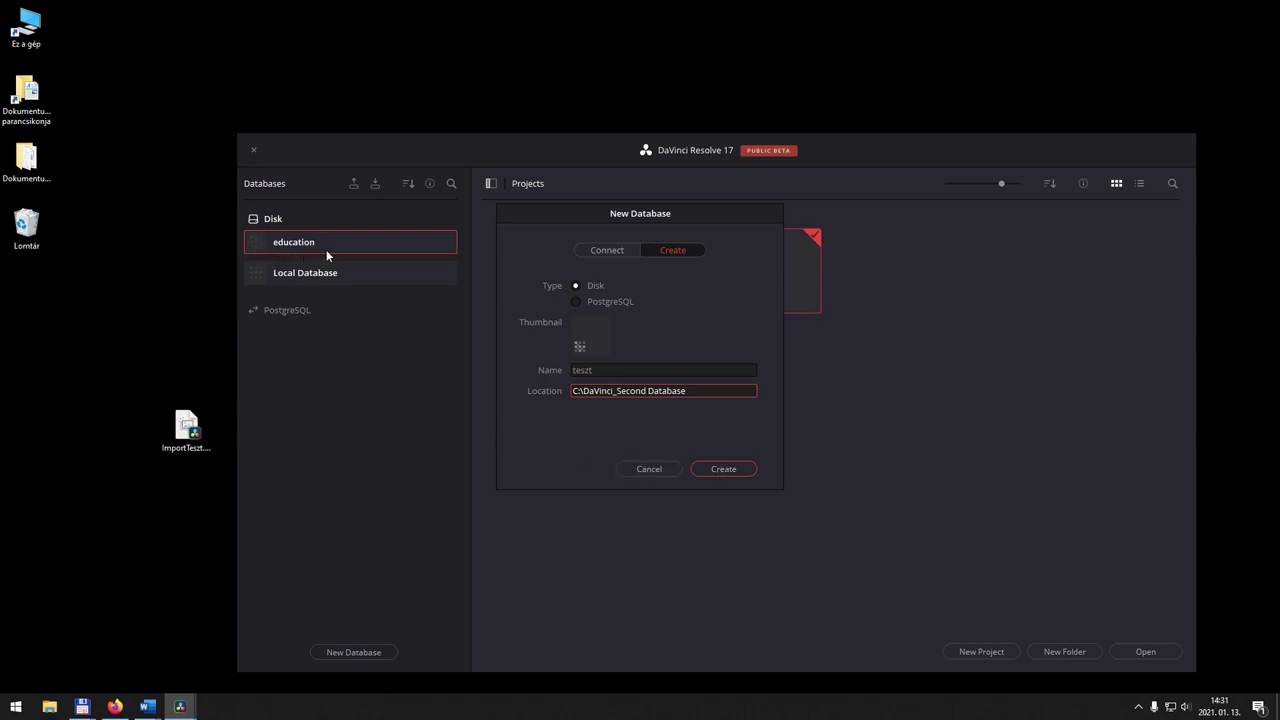
pyautogui.click(642, 470)
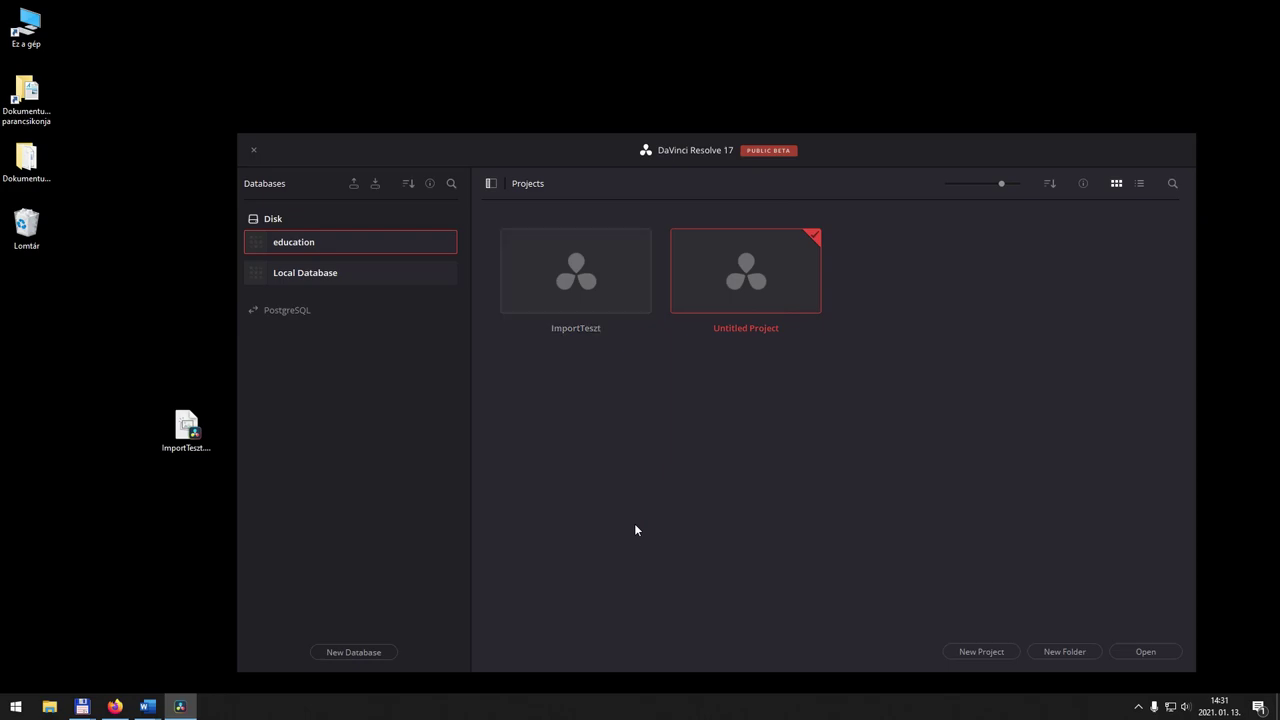
# Show the projects as a list with larger thumbnails, sorted by name
pyautogui.click(1141, 186)
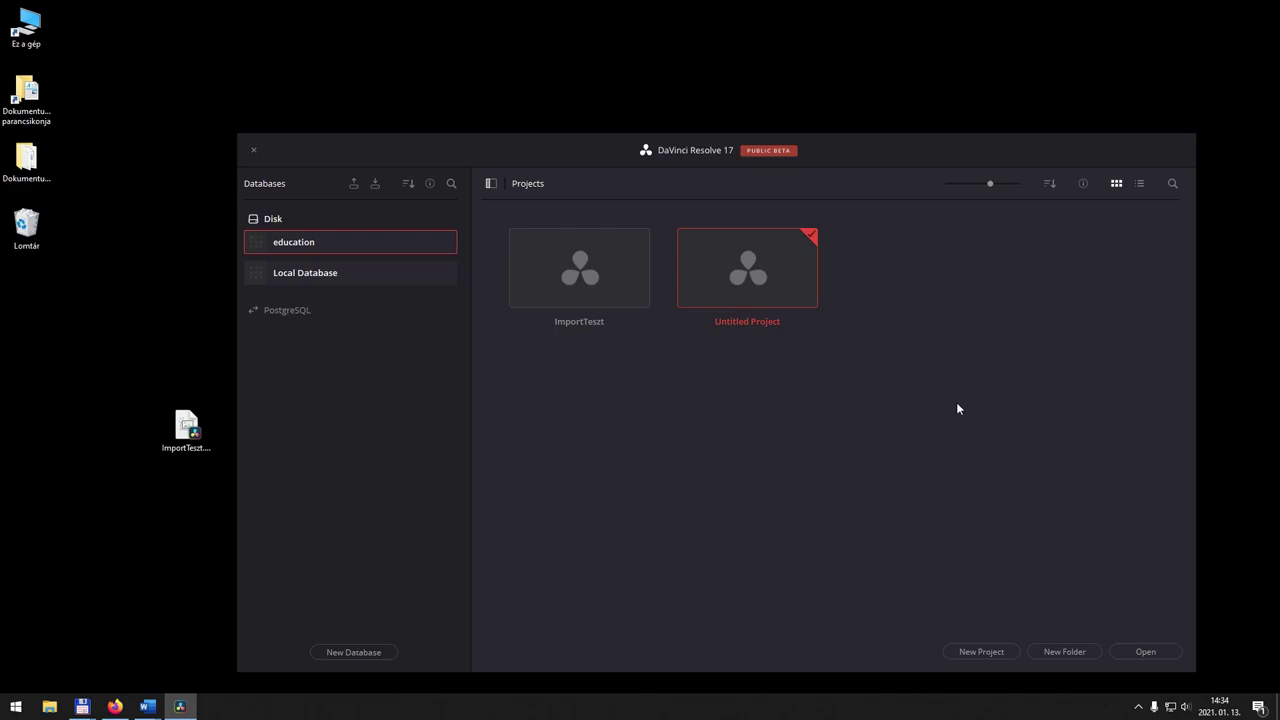
pyautogui.moveTo(991, 184); pyautogui.dragTo(1025, 194)
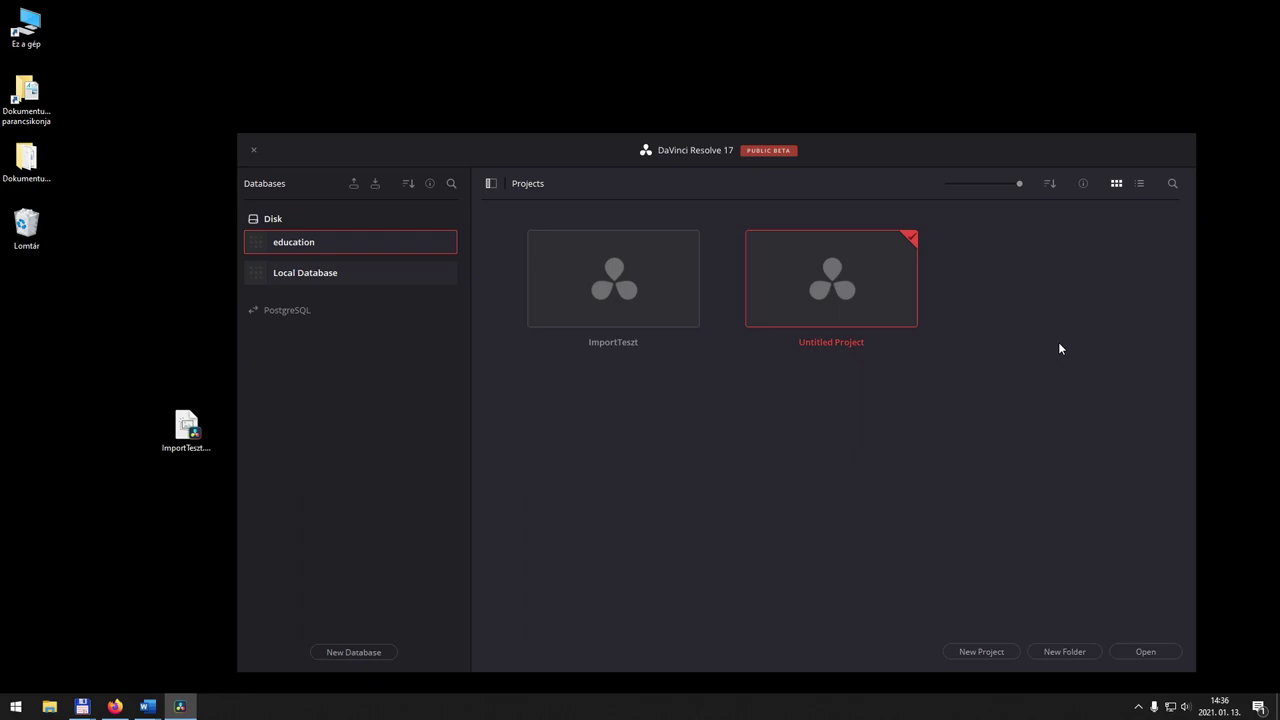
pyautogui.click(1048, 188)
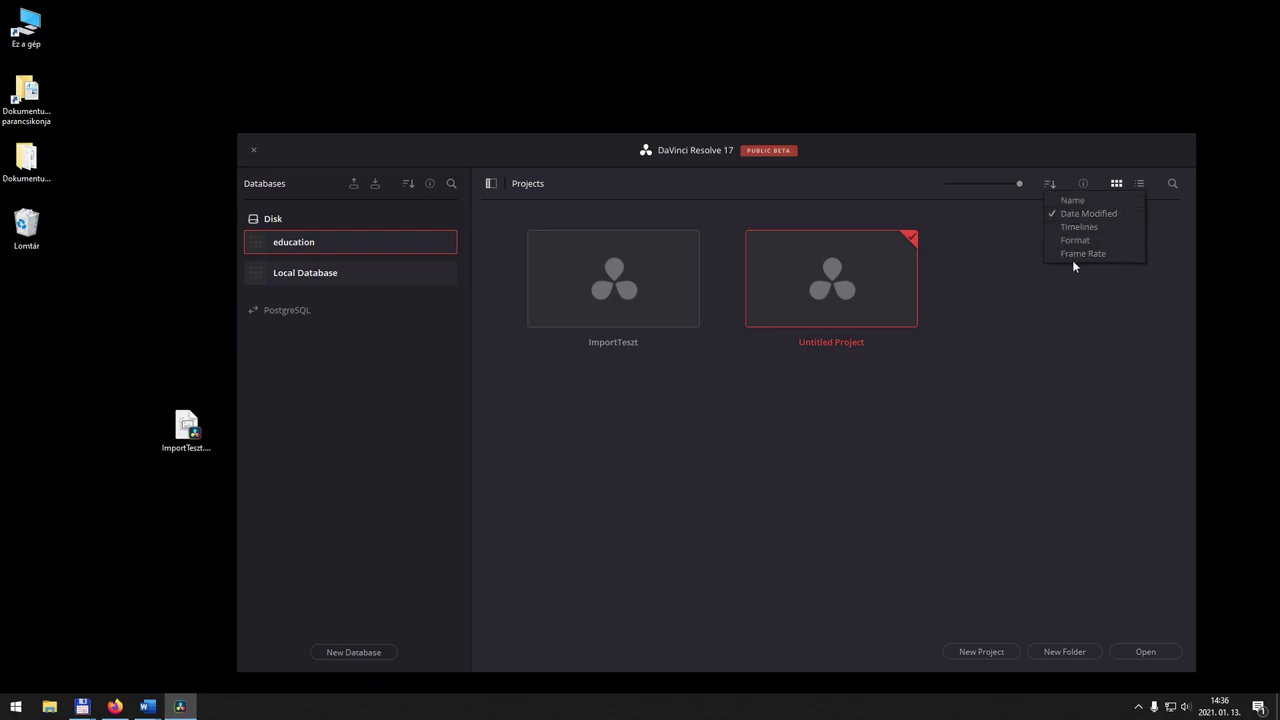
pyautogui.click(1102, 200)
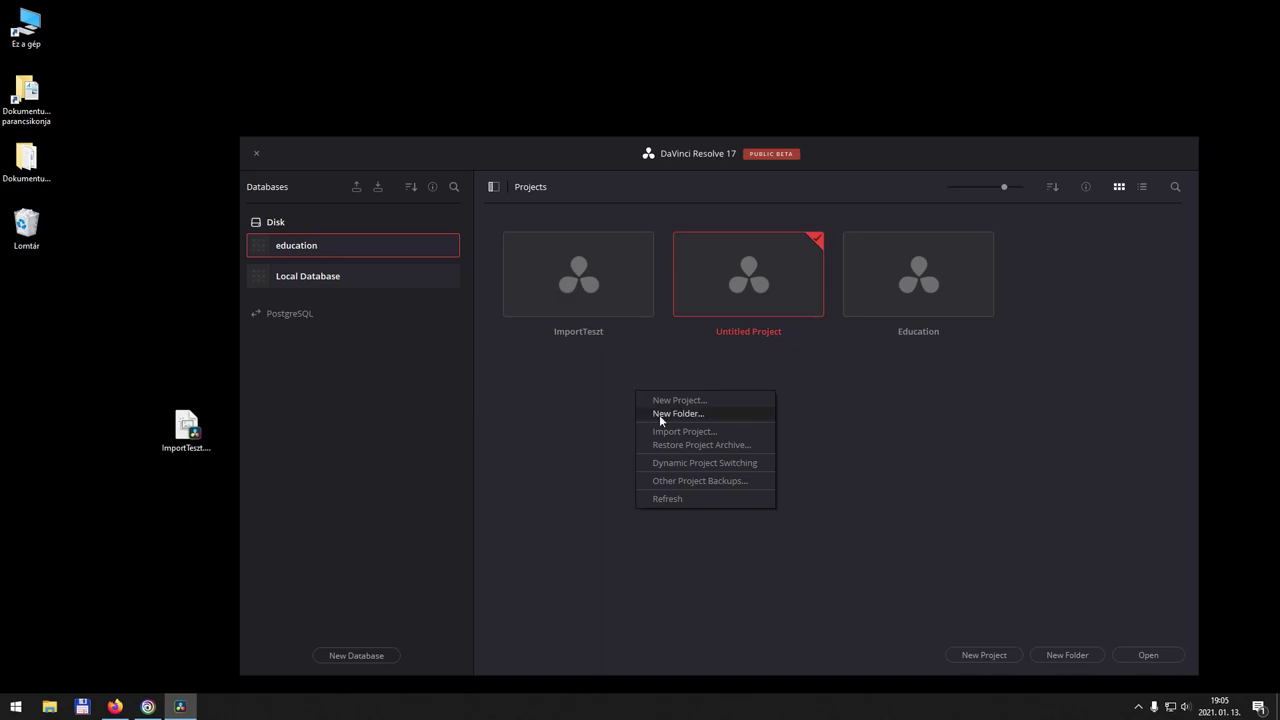
# Create a new project folder named Teszt
pyautogui.click(659, 414)
pyautogui.write('Teszt')
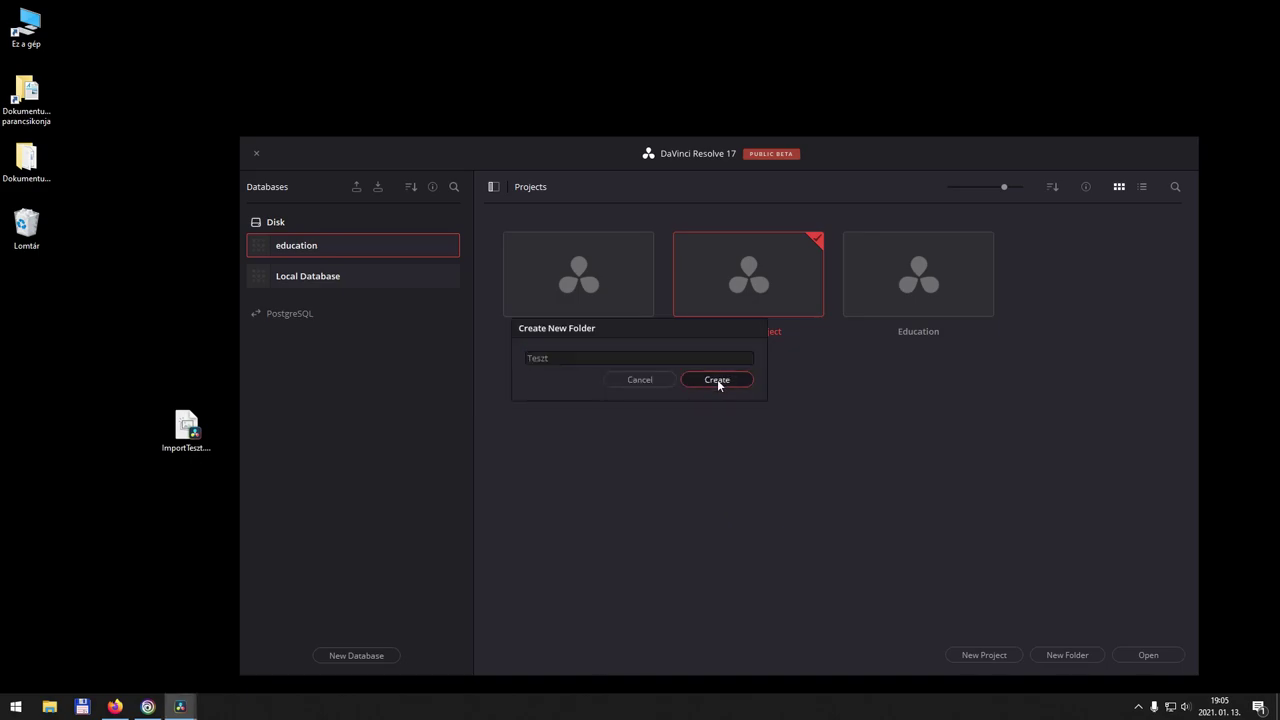
pyautogui.click(717, 379)
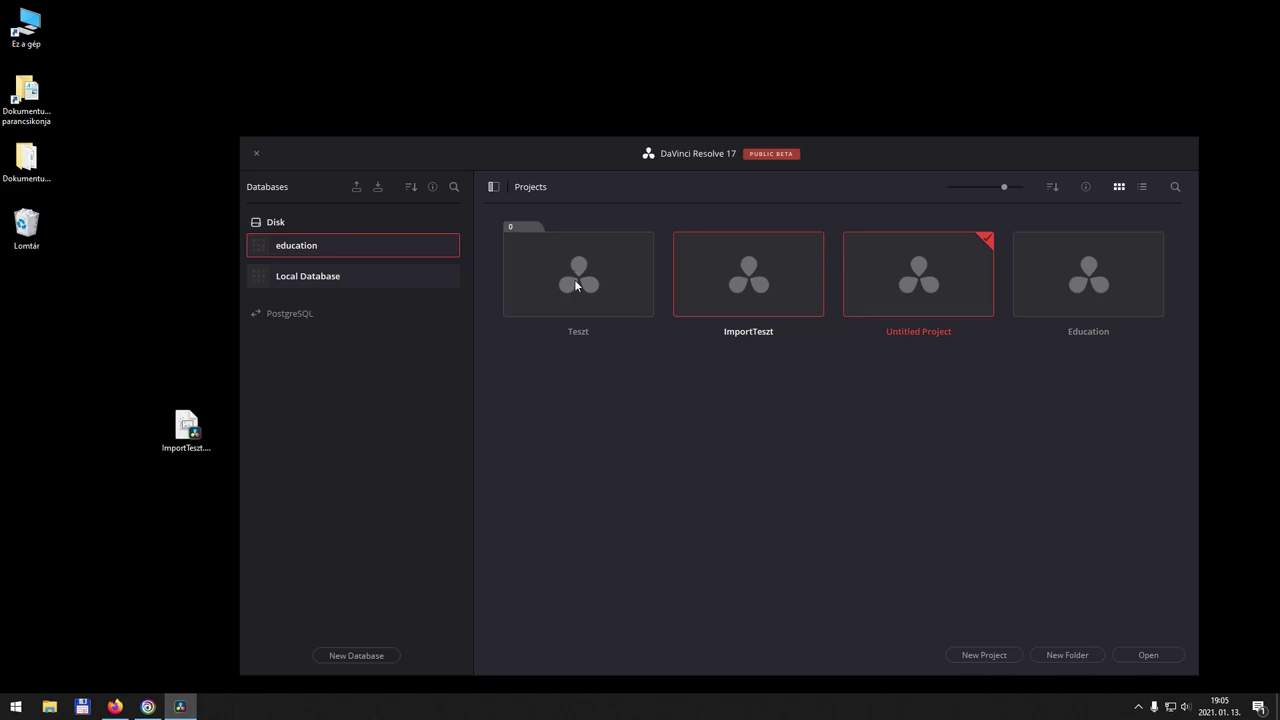
# Move ImportTeszt into the Teszt folder, then open Untitled Project
pyautogui.moveTo(497, 220); pyautogui.dragTo(575, 285)
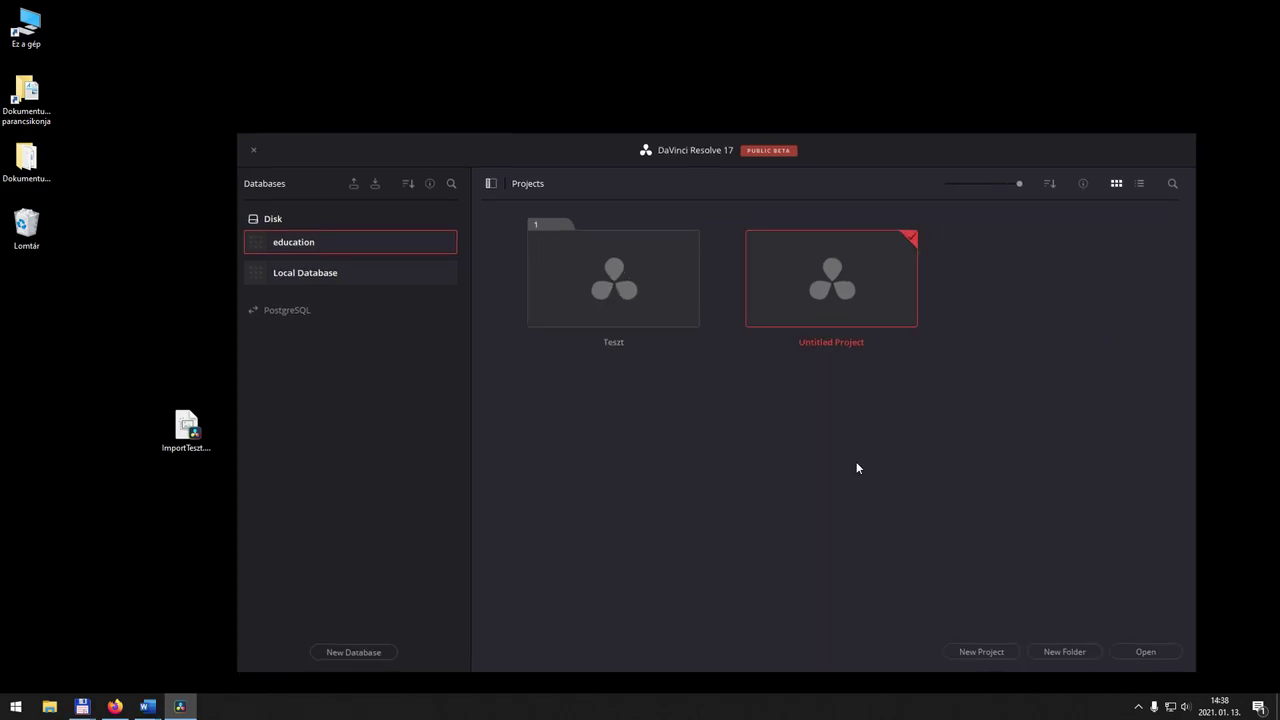
pyautogui.doubleClick(837, 294)
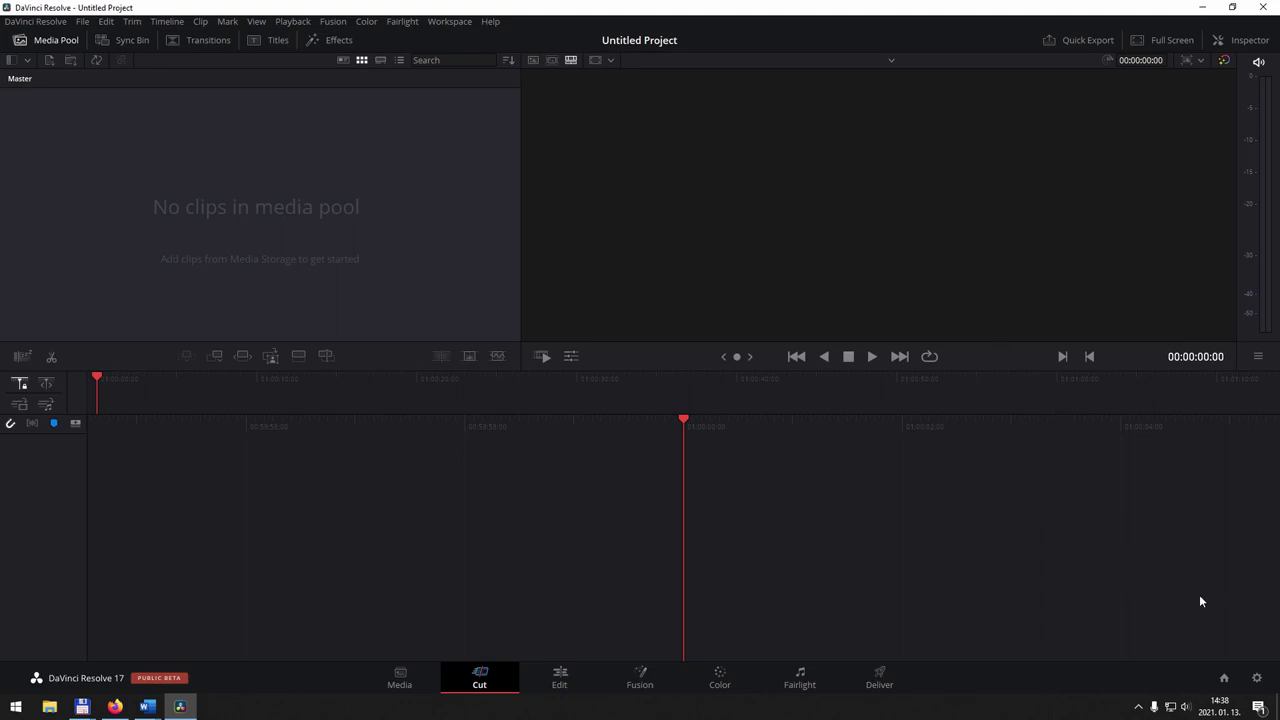
# In Master Settings, browse timeline resolutions keeping 1920 x 1080 HD, then list the frame rates
pyautogui.click(1257, 678)
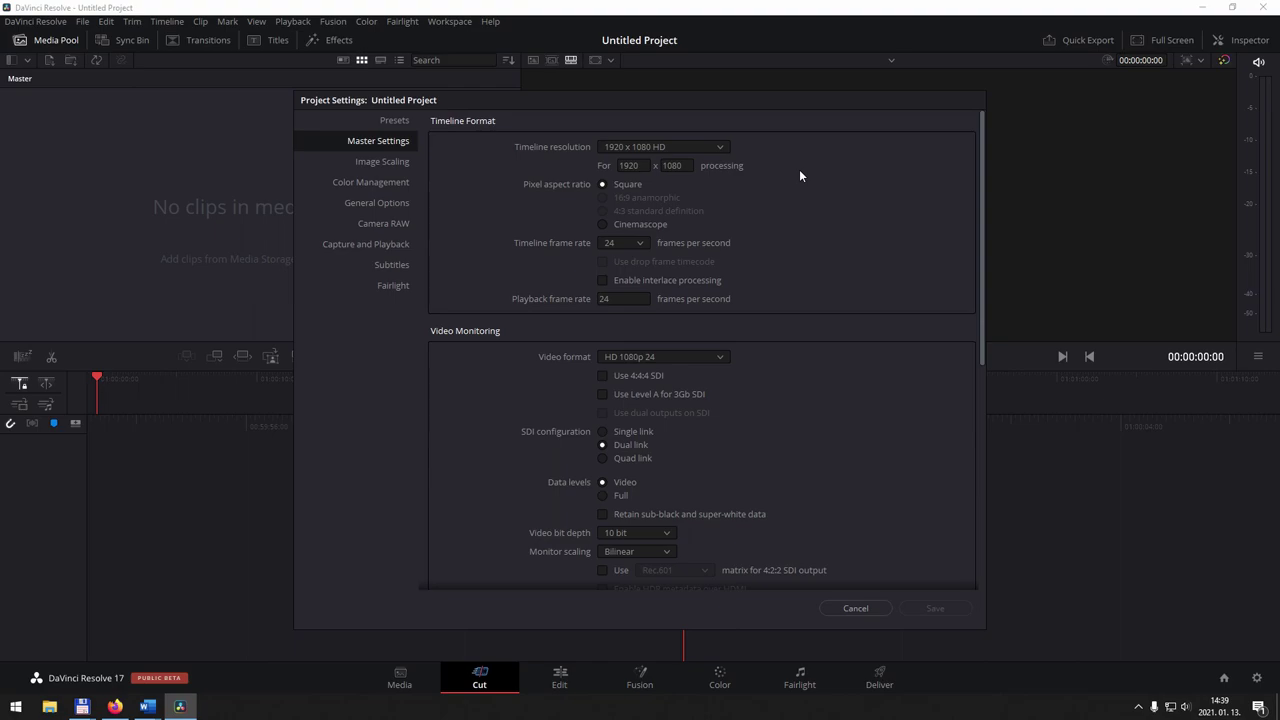
pyautogui.click(681, 148)
pyautogui.scroll(-2, 677, 256)
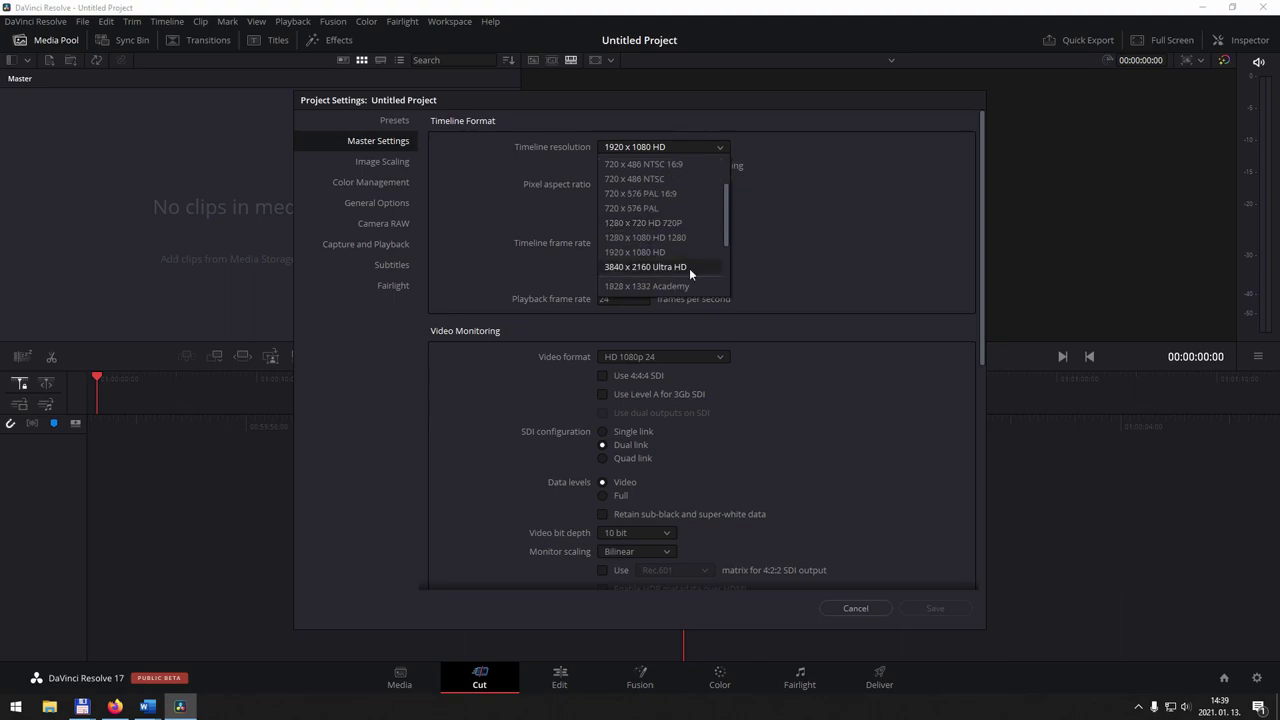
pyautogui.scroll(1, 657, 211)
pyautogui.scroll(1, 657, 211)
pyautogui.scroll(1, 657, 211)
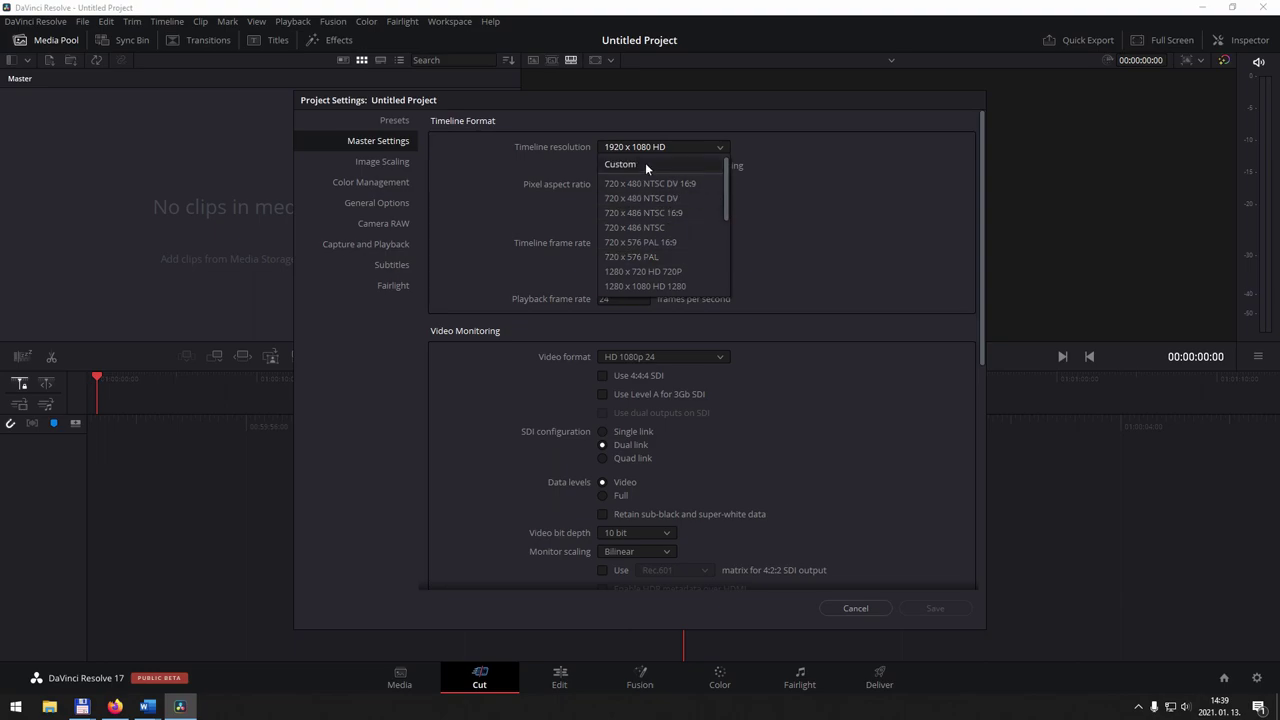
pyautogui.click(844, 194)
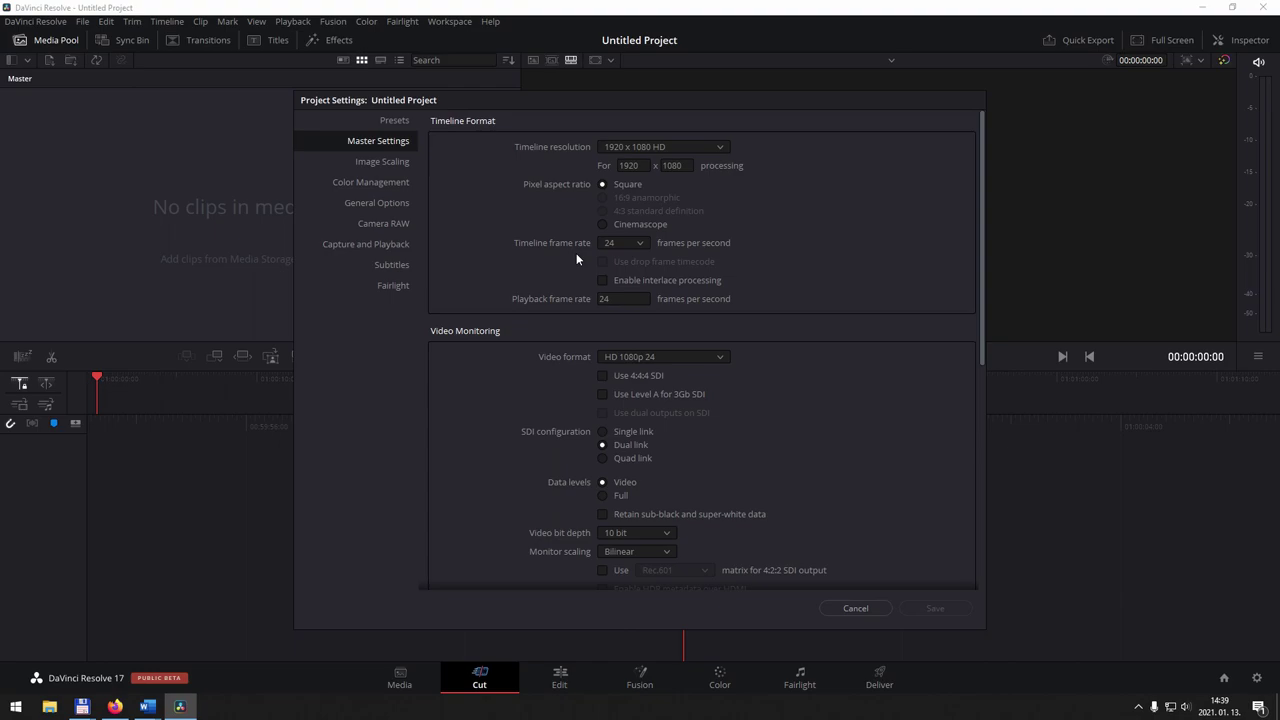
pyautogui.click(632, 244)
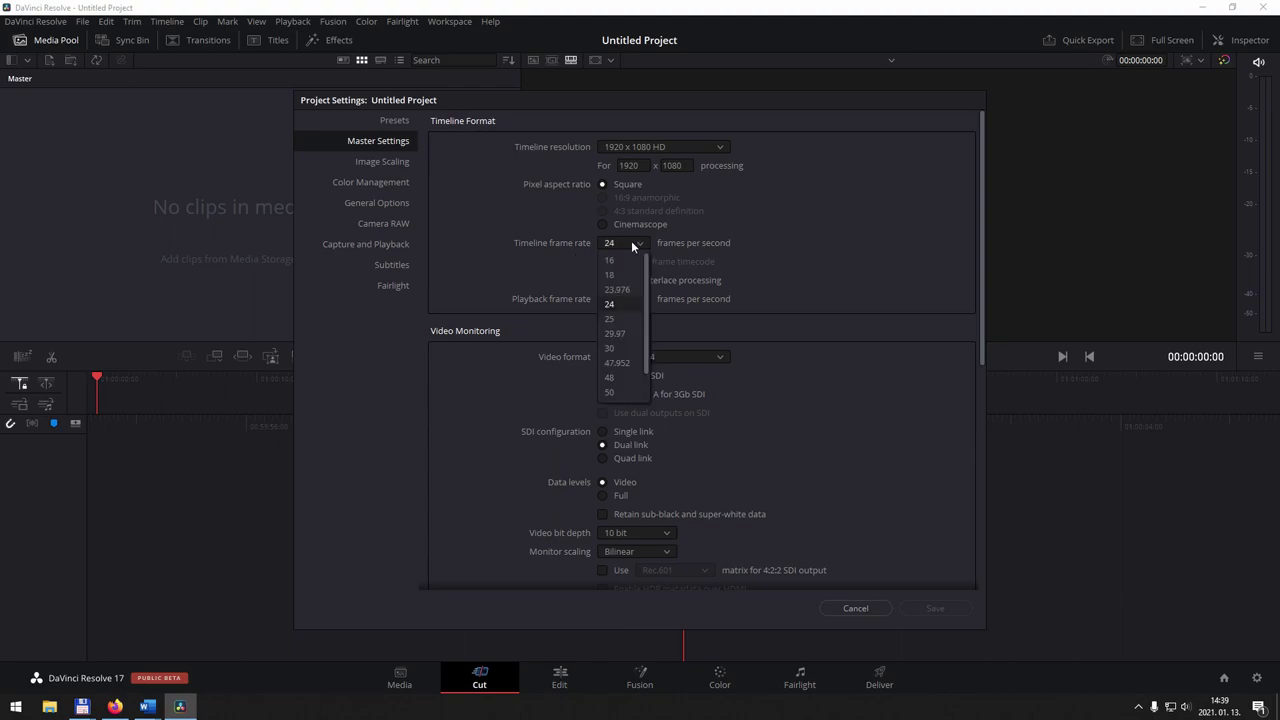
# Choose 23.976 as the timeline frame rate and check the playback frame rate field
pyautogui.click(630, 291)
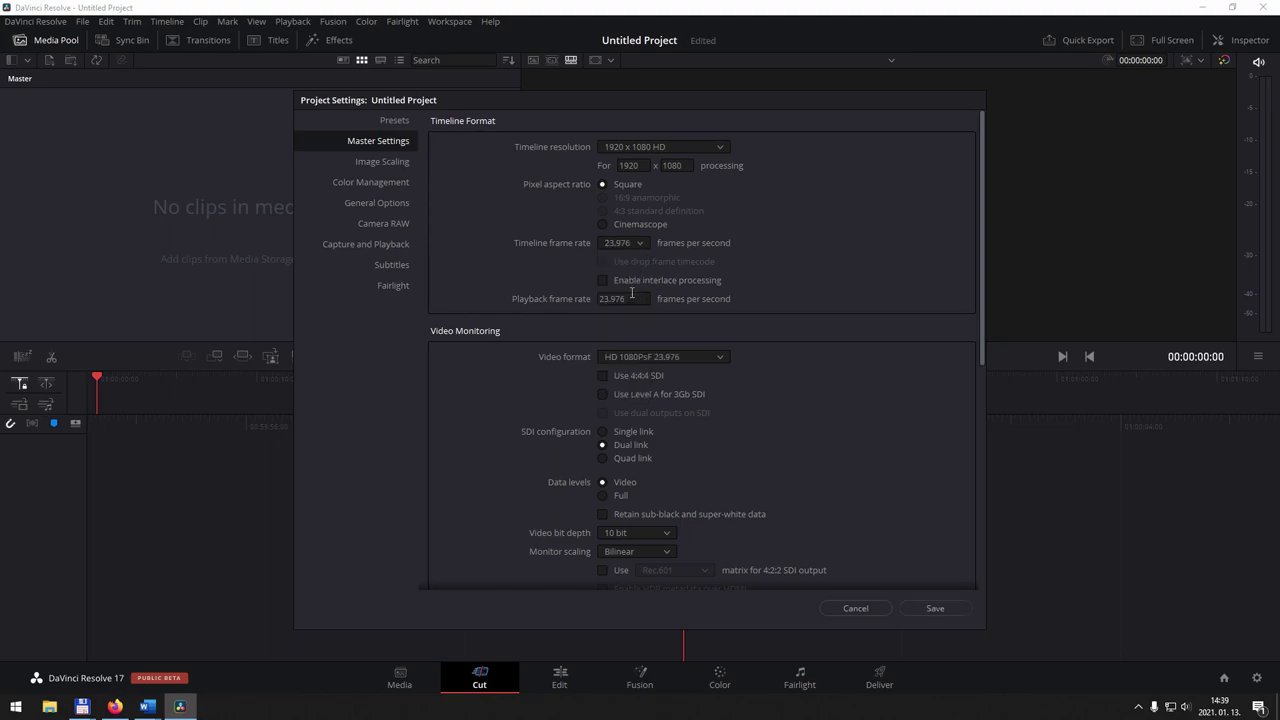
pyautogui.moveTo(631, 297); pyautogui.dragTo(597, 301)
pyautogui.click(764, 278)
# View the Image Scaling settings, then switch to the Presets page
pyautogui.click(397, 161)
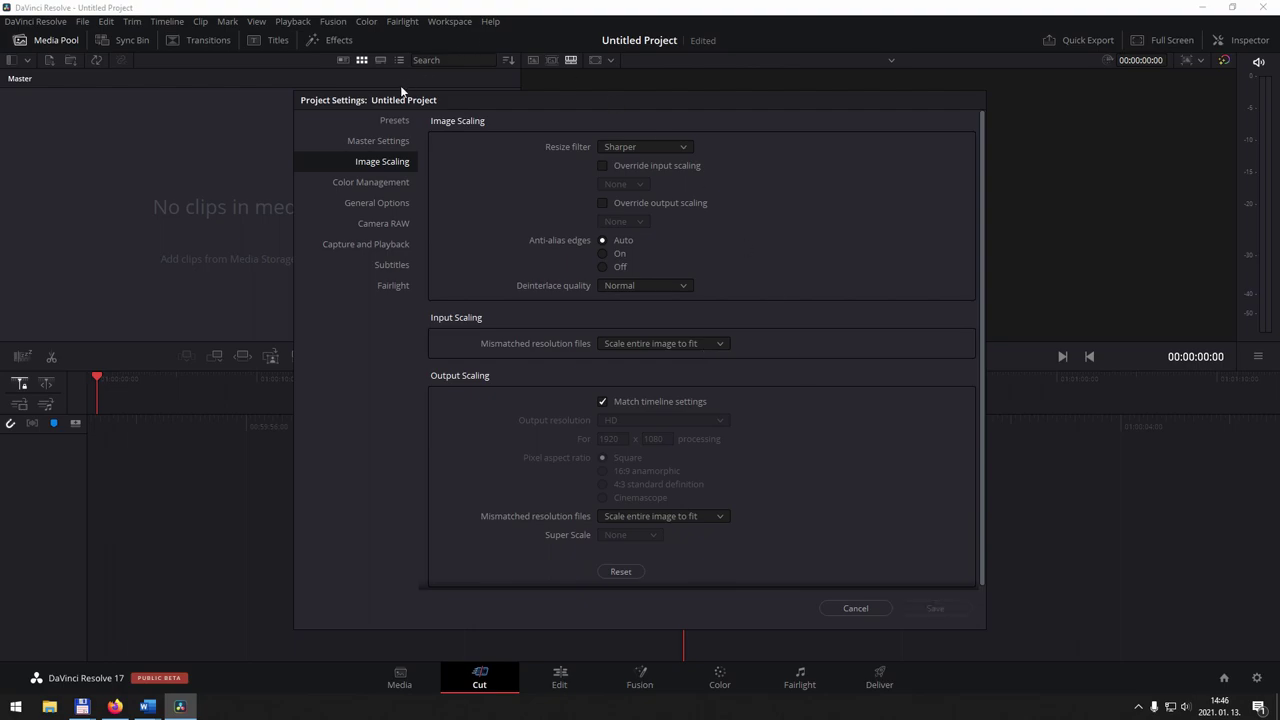
pyautogui.click(404, 122)
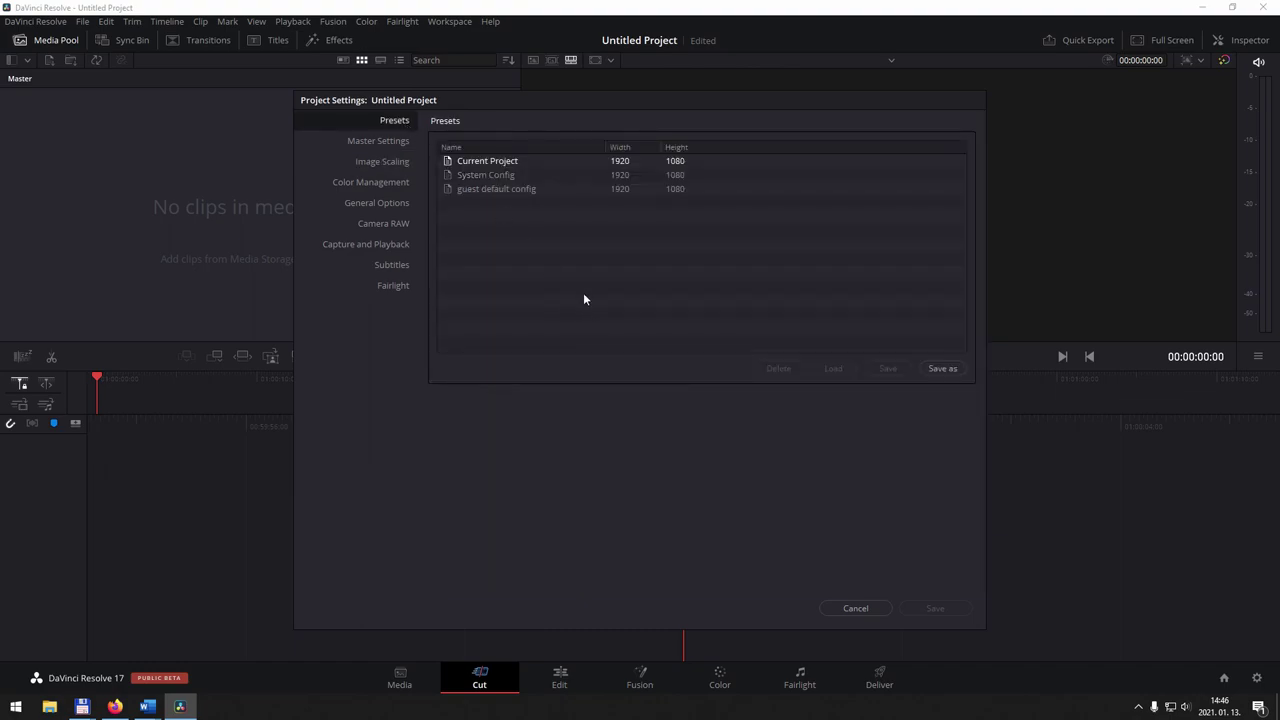
# Save the current settings as a preset named Teszt and close Project Settings
pyautogui.click(951, 370)
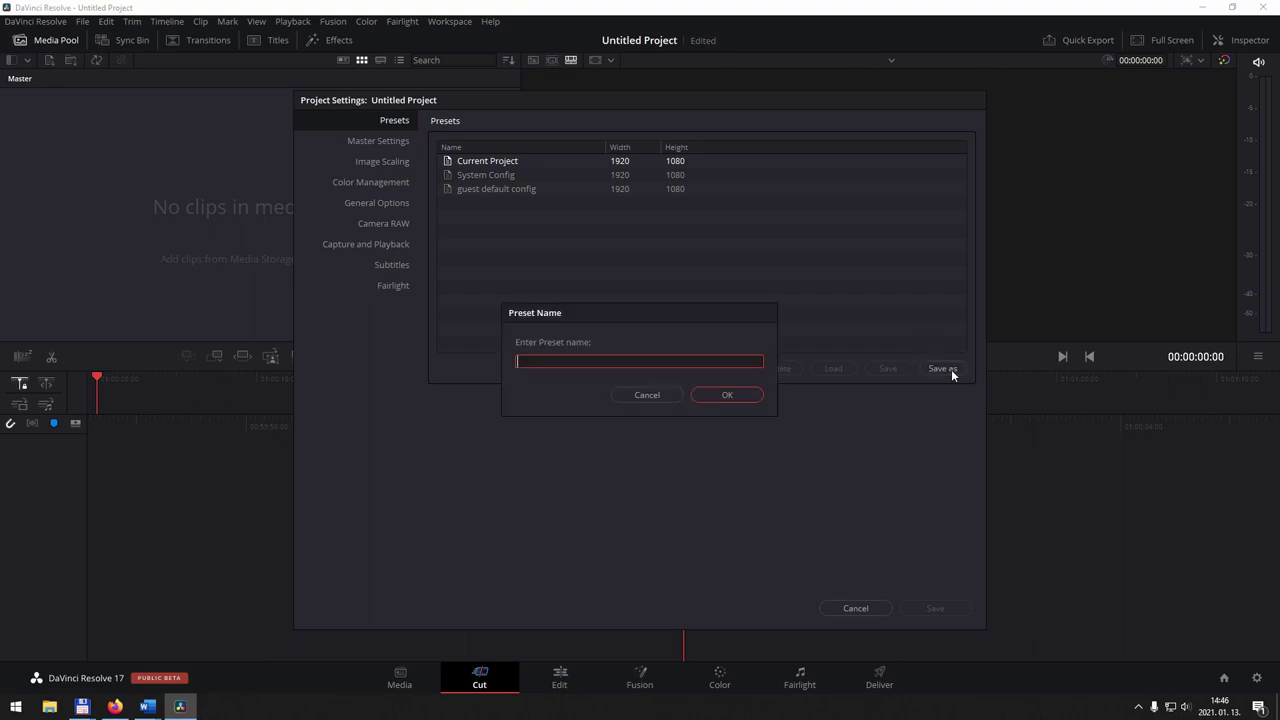
pyautogui.write('Teszt')
pyautogui.click(734, 397)
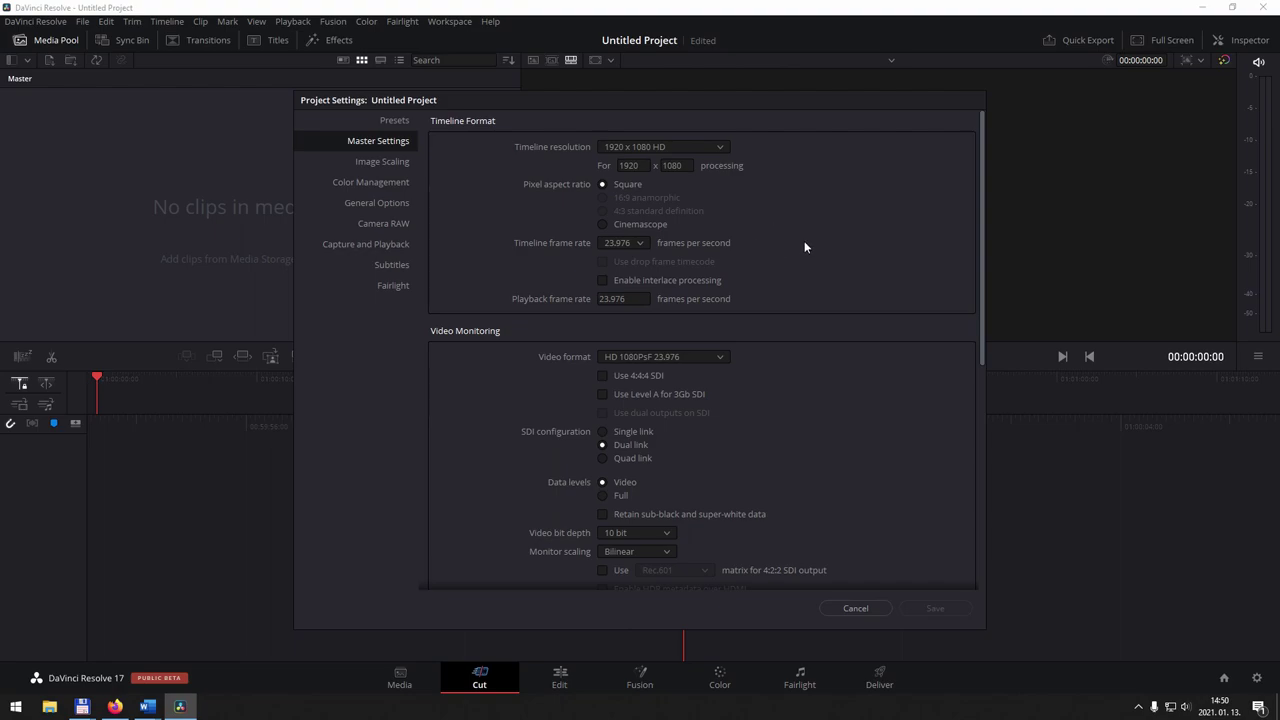
pyautogui.press('Escape')
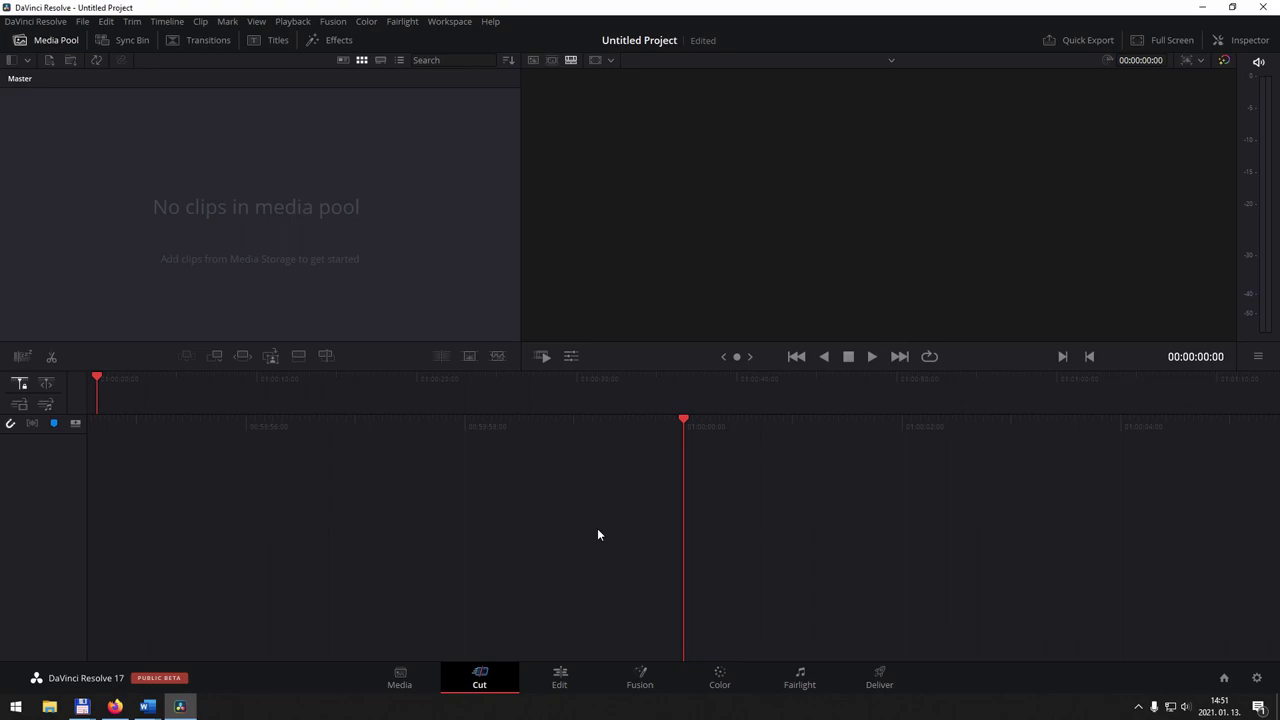
# Open the DaVinci Resolve Preferences to the User Project Save and Load settings
pyautogui.click(64, 25)
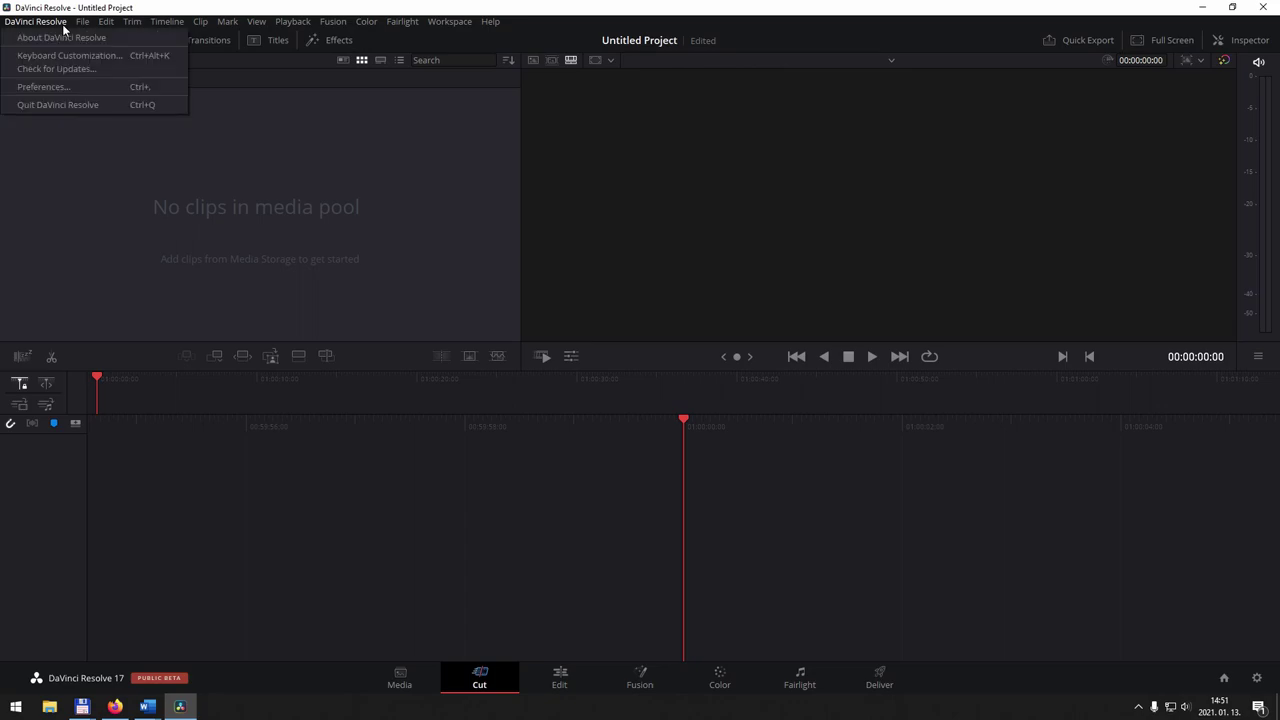
pyautogui.click(74, 91)
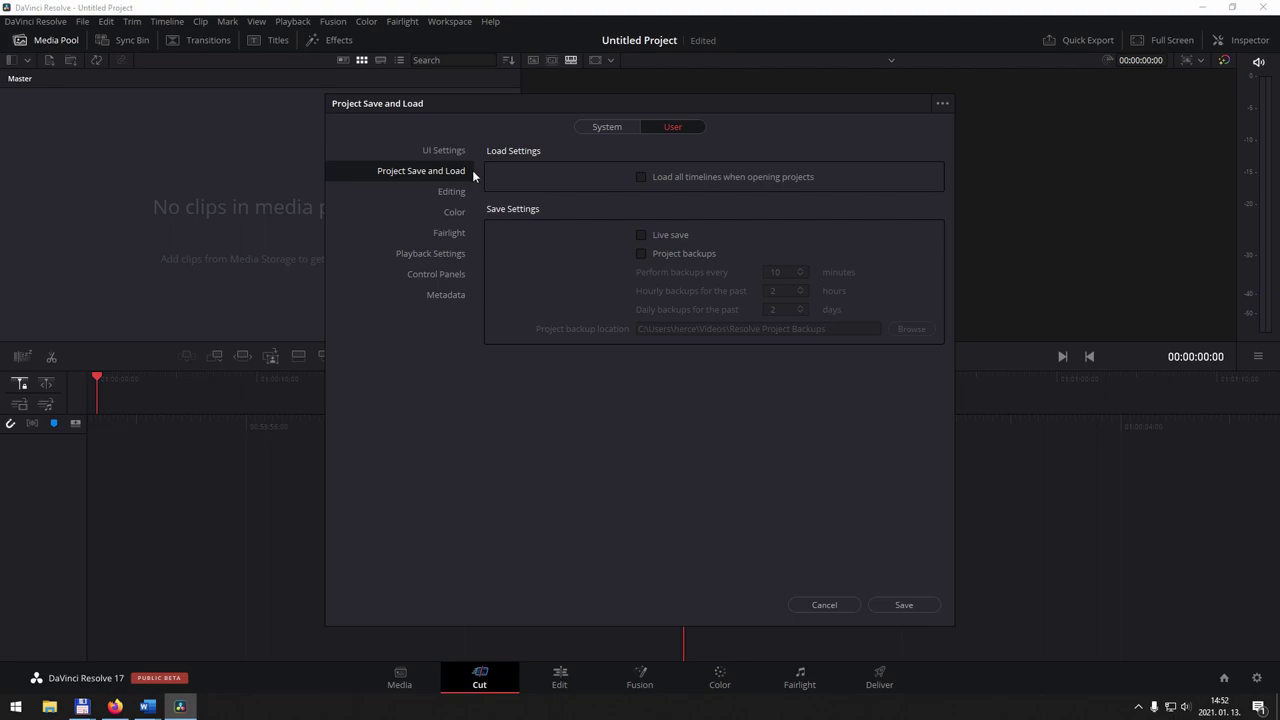
# Turn on Live save and Project backups every 10 minutes, keeping 2 hours and 2 days
pyautogui.click(641, 235)
pyautogui.click(640, 254)
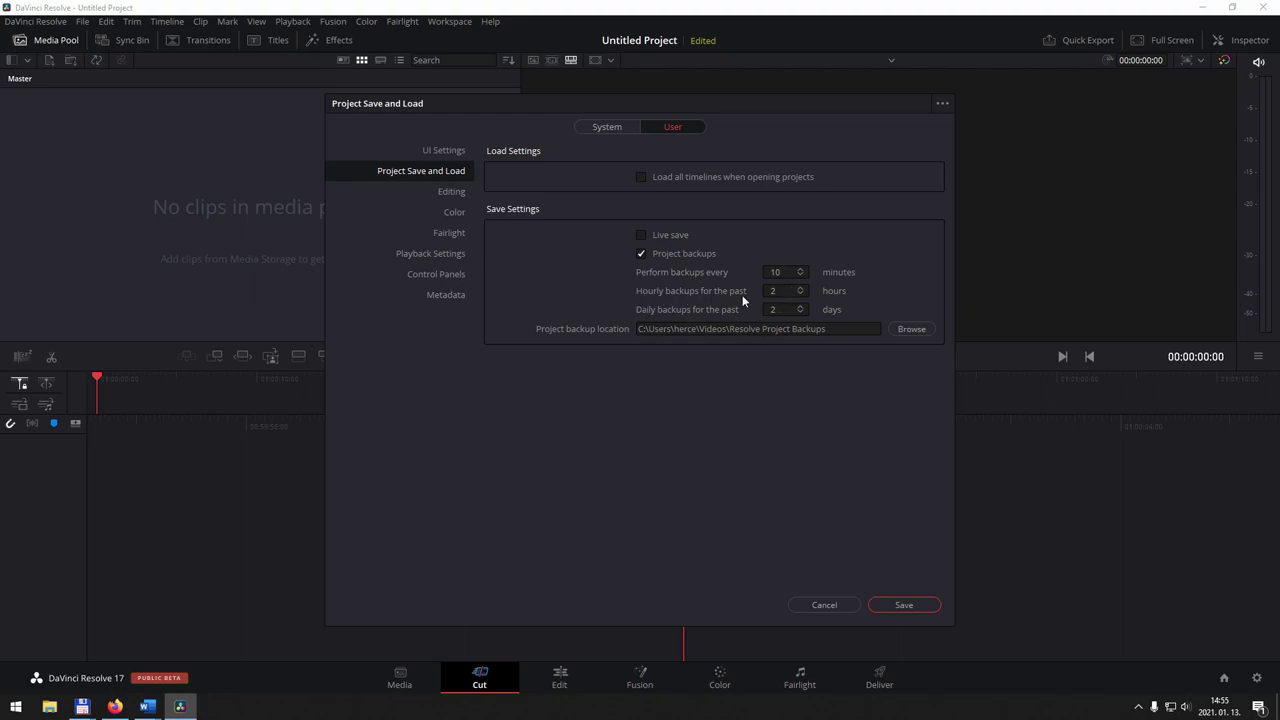
pyautogui.doubleClick(780, 290)
pyautogui.doubleClick(782, 310)
pyautogui.click(886, 280)
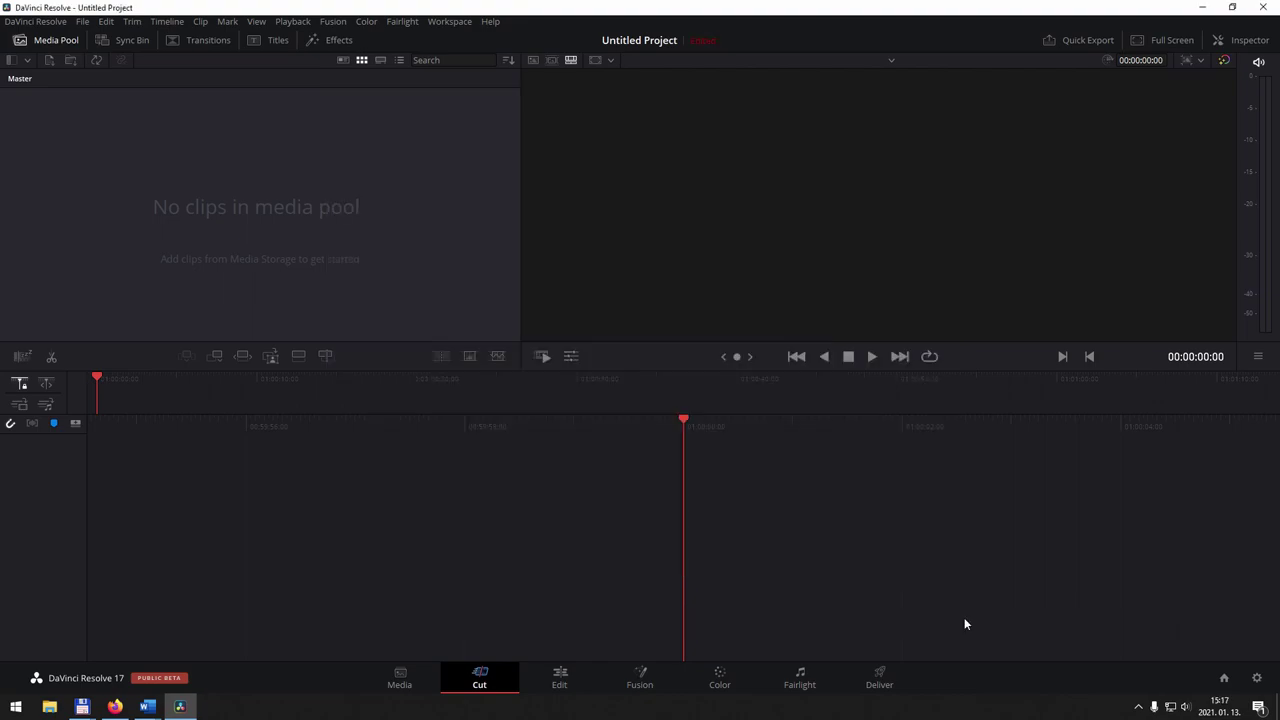
pyautogui.click(89, 22)
# Save the project under the new name 'Education' with Save Project As
pyautogui.click(132, 122)
pyautogui.write('Education')
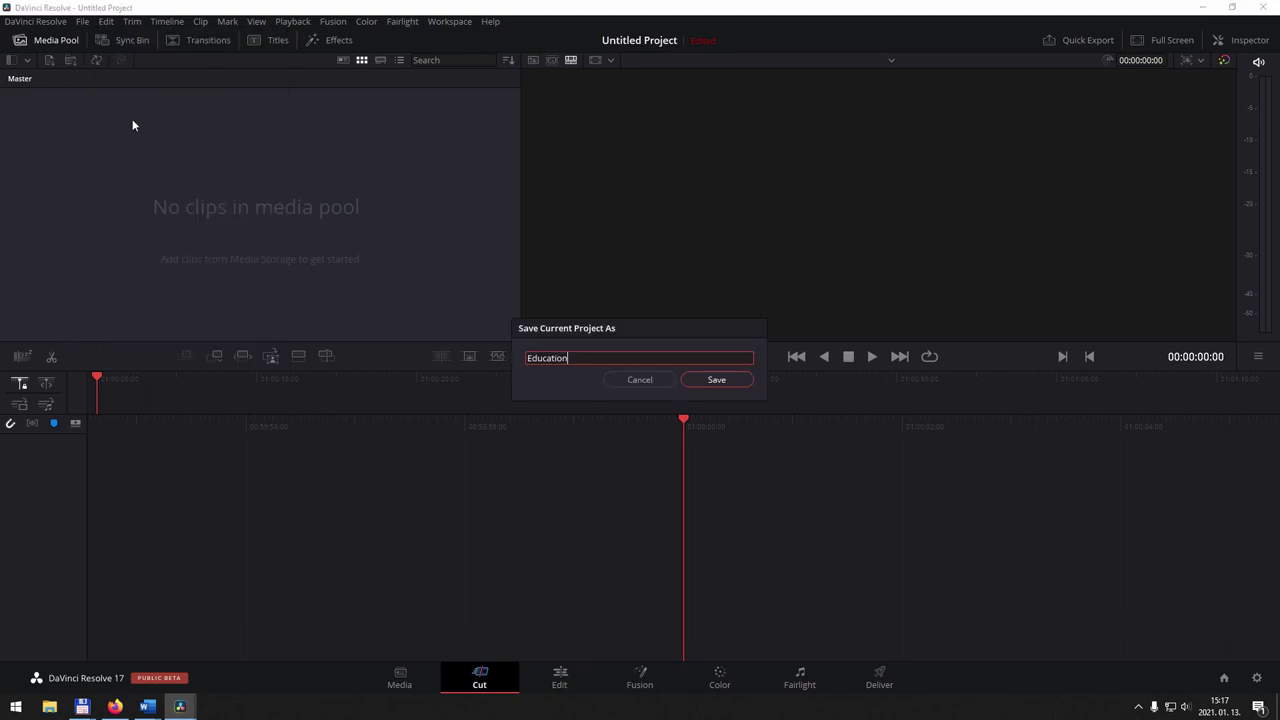
pyautogui.click(716, 381)
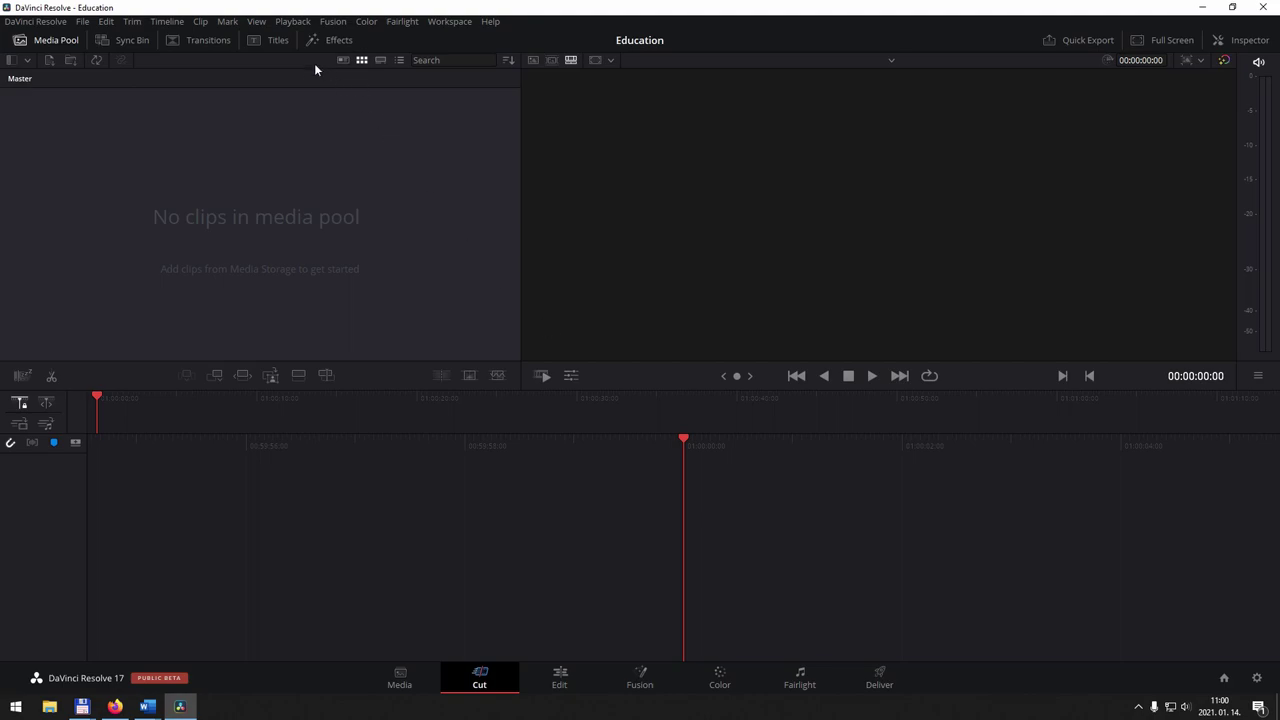
pyautogui.click(86, 23)
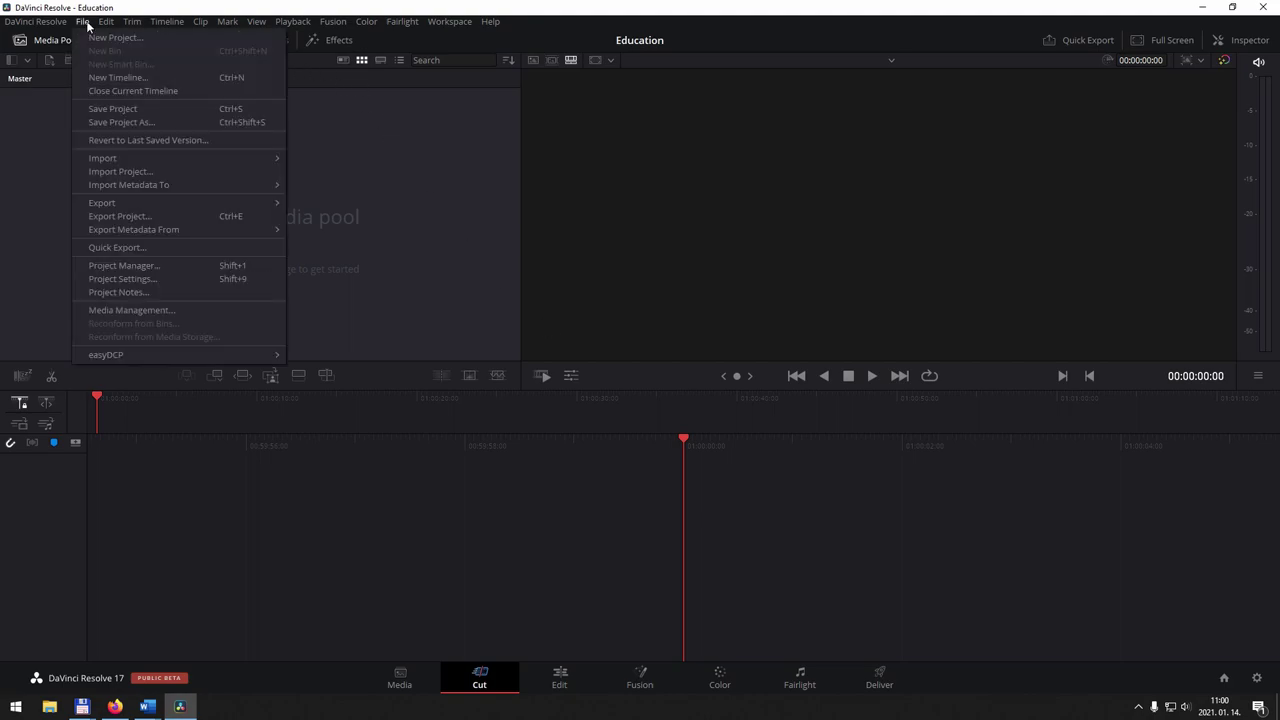
pyautogui.click(148, 268)
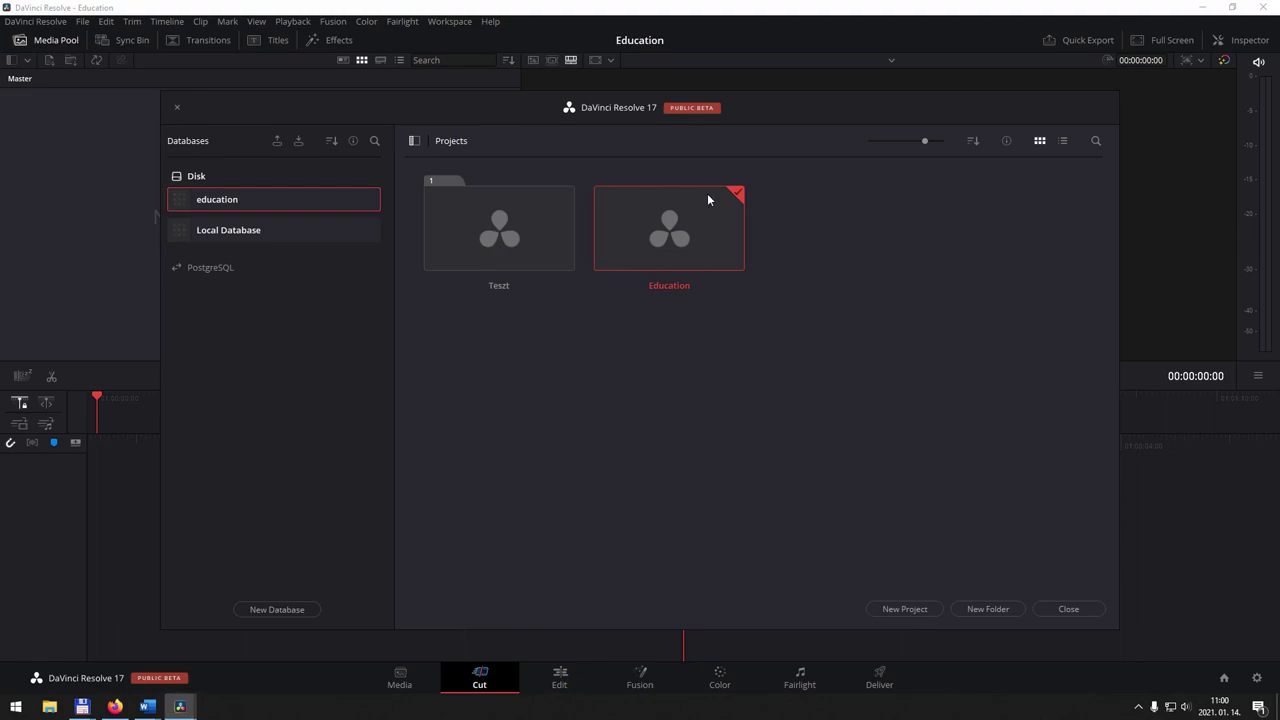
pyautogui.rightClick(698, 251)
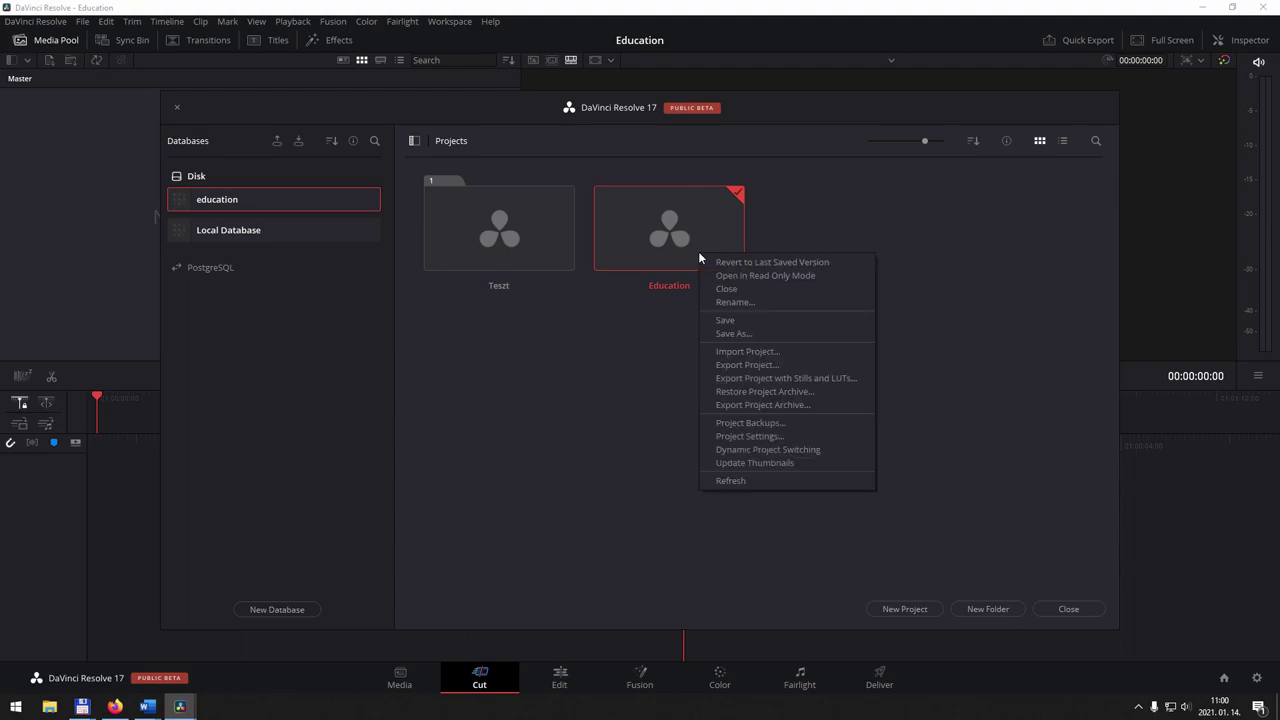